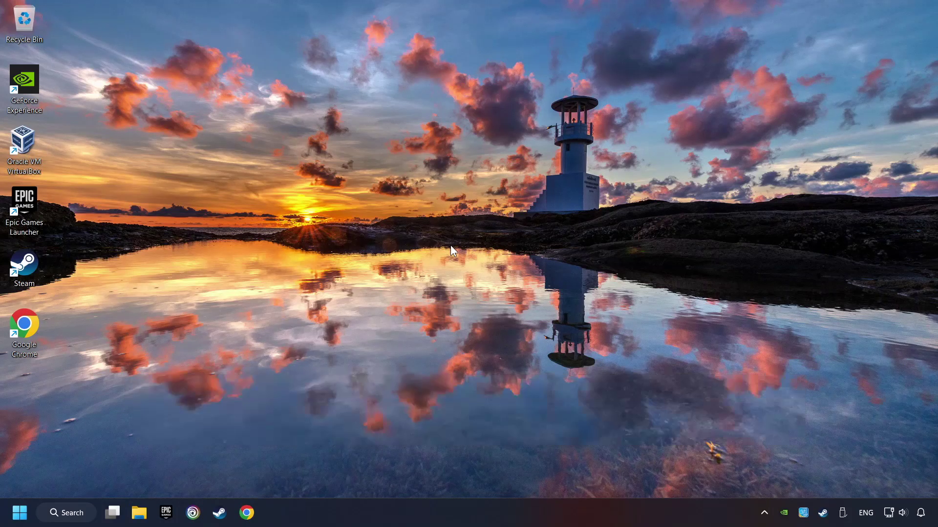
# - Open Windows Search to look up 'device manager'
pyautogui.click(72, 513)
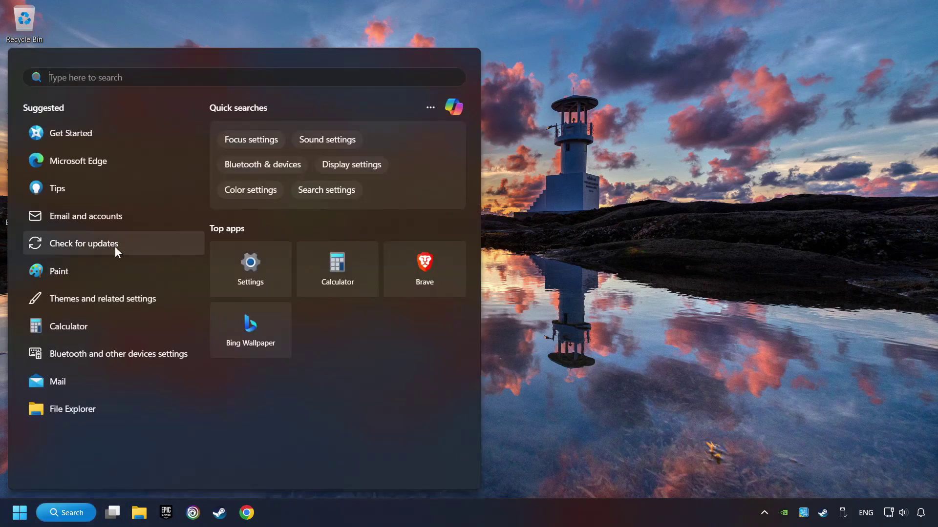
pyautogui.write('device manager')
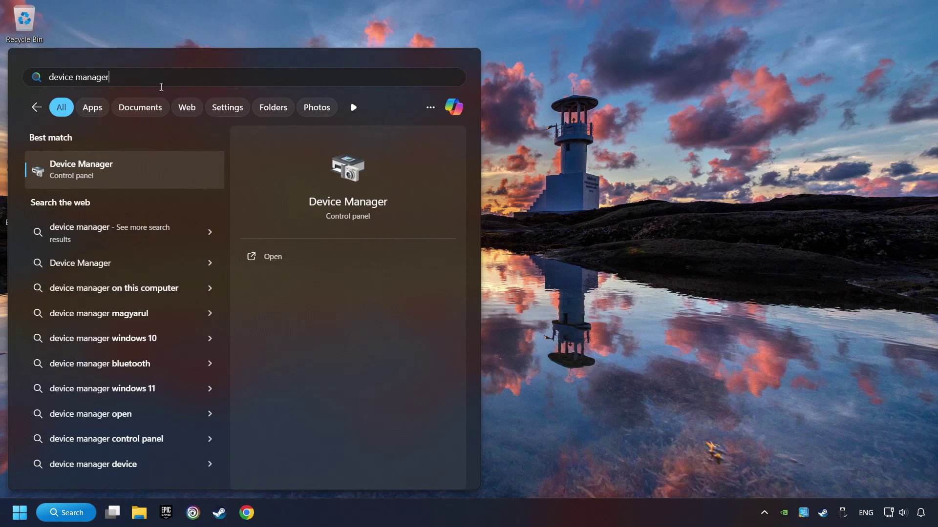
# - Open Device Manager, centre its window, and expand Display adapters
pyautogui.click(175, 171)
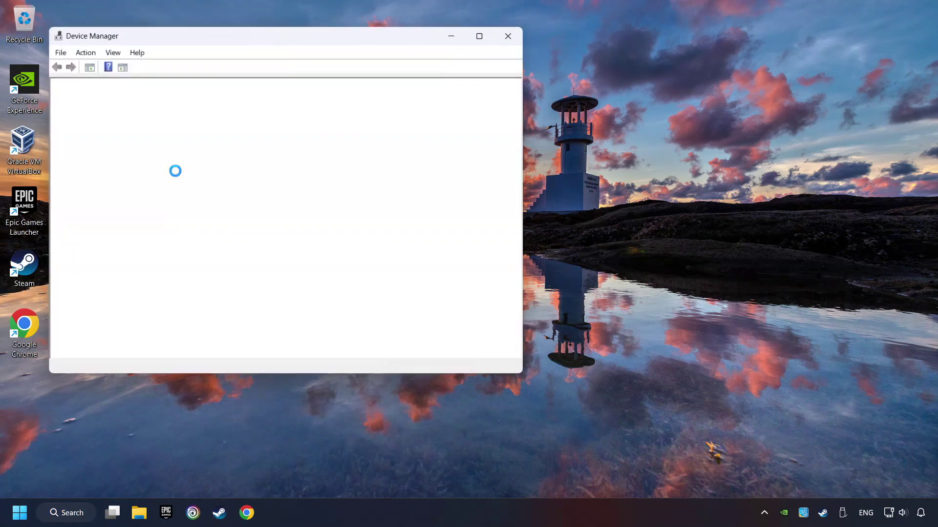
pyautogui.moveTo(204, 38); pyautogui.dragTo(371, 93)
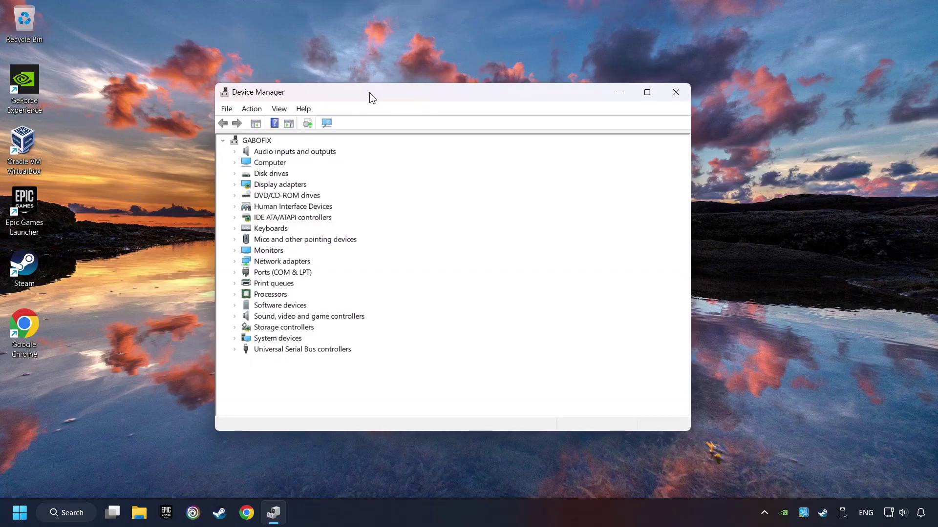
pyautogui.click(280, 185)
pyautogui.click(235, 185)
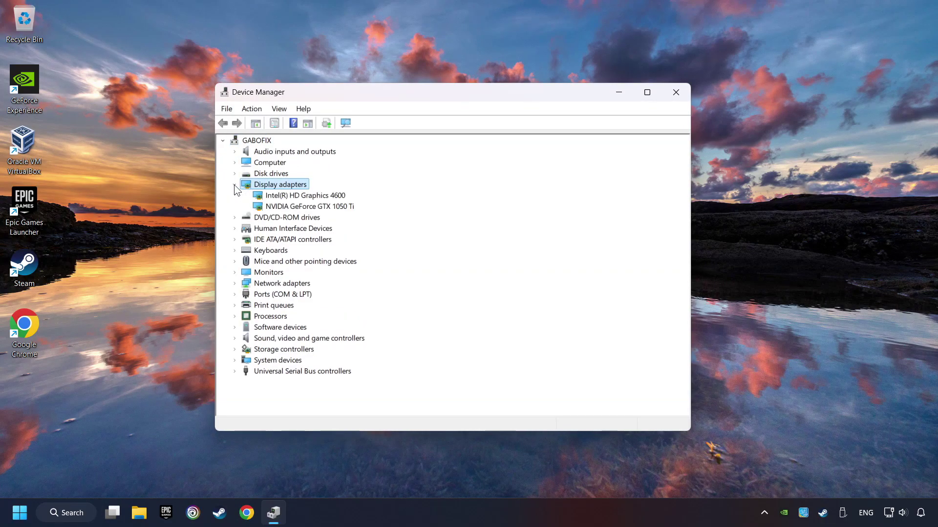
# - Auto-search for a newer NVIDIA GeForce GTX 1050 Ti driver, then close Device Manager
pyautogui.click(277, 208)
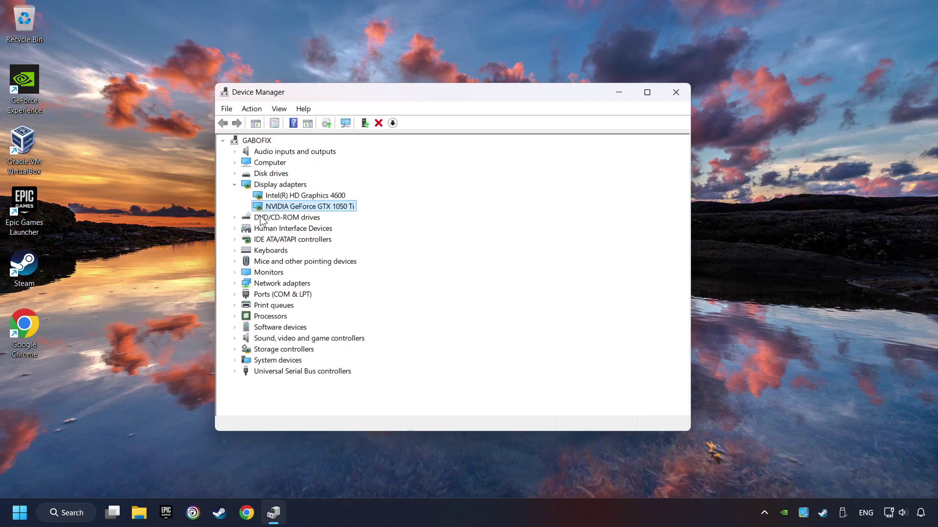
pyautogui.rightClick(300, 208)
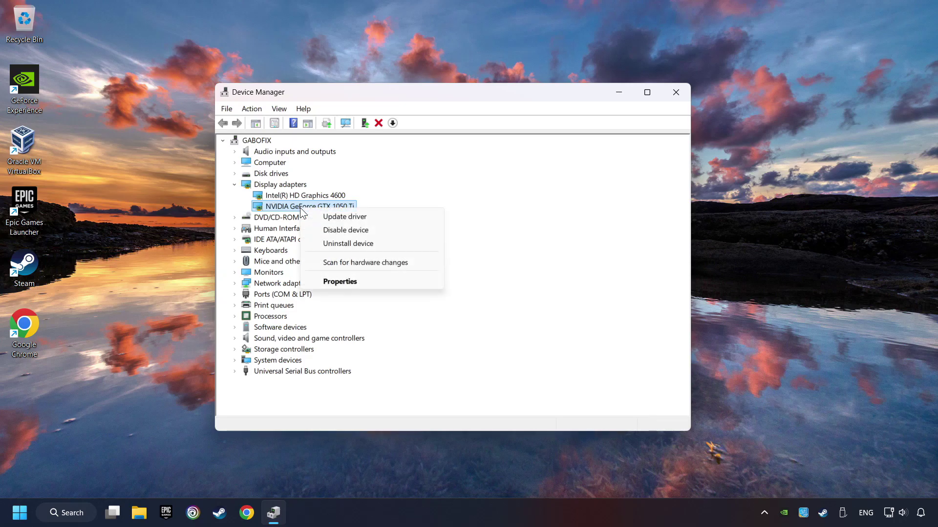
pyautogui.click(375, 217)
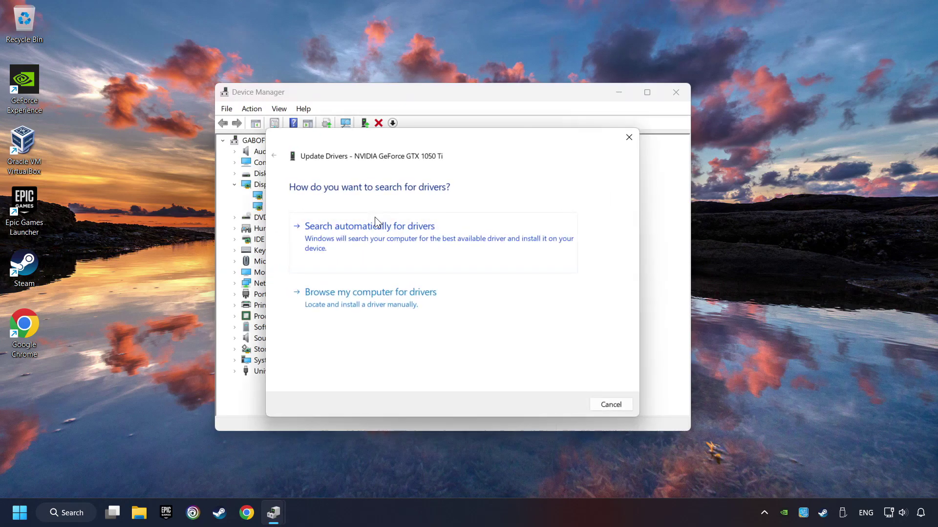
pyautogui.click(309, 233)
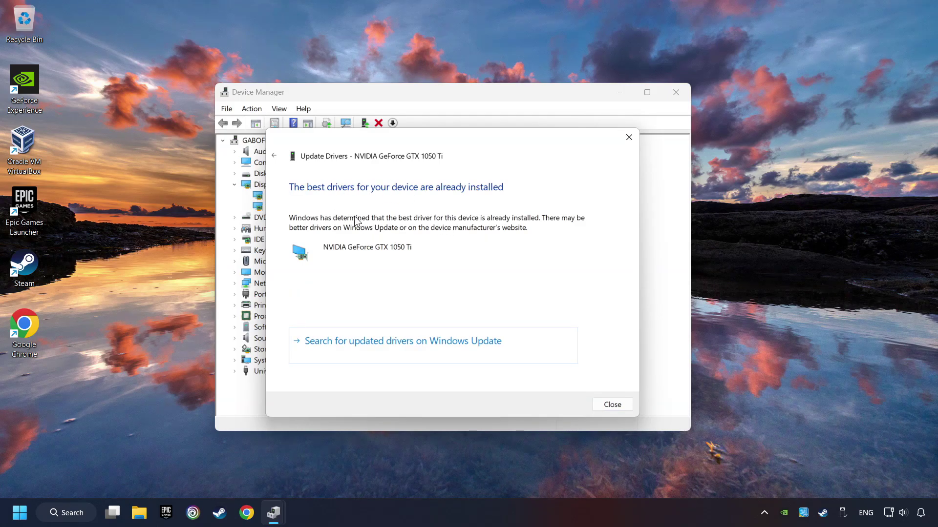
pyautogui.click(612, 403)
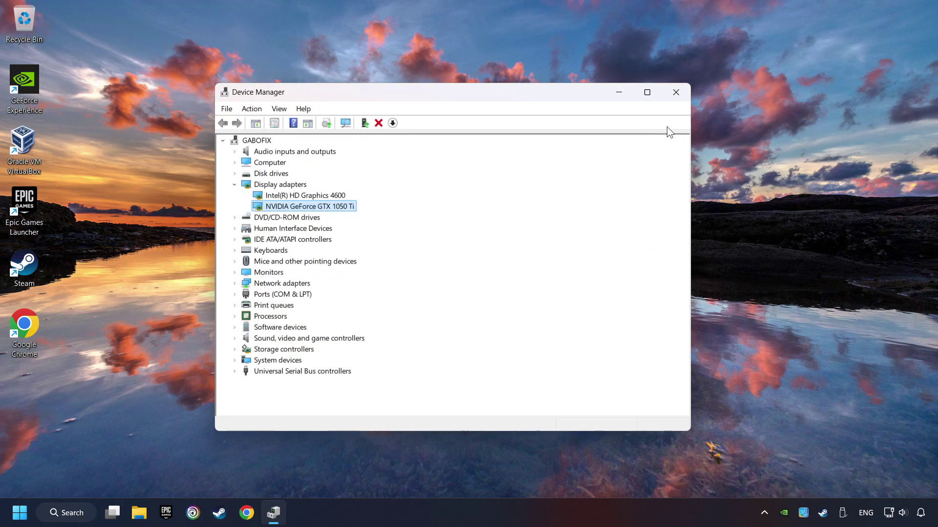
pyautogui.click(677, 93)
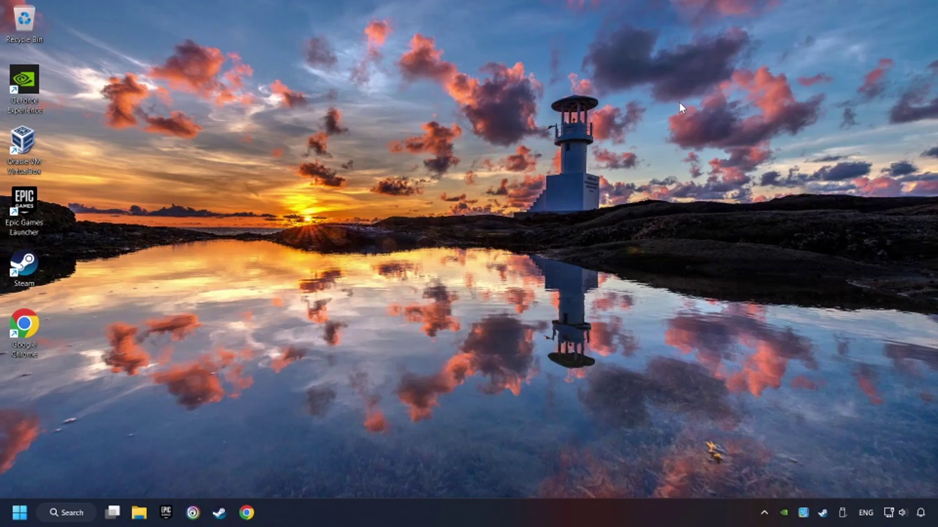
# - Google 'nvidia geforce driver download' in Chrome and open the Official GeForce Drivers result
pyautogui.click(246, 513)
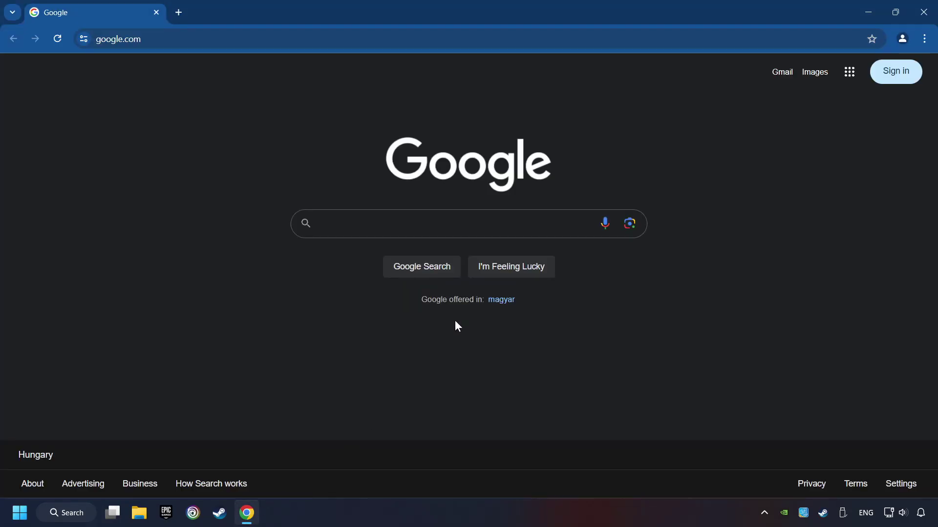
pyautogui.write('nvid')
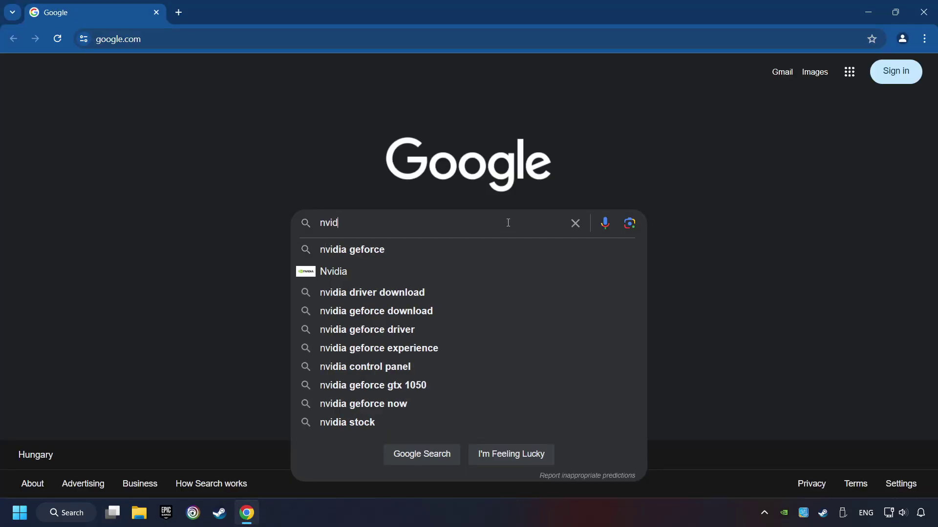
pyautogui.write('ia geforc')
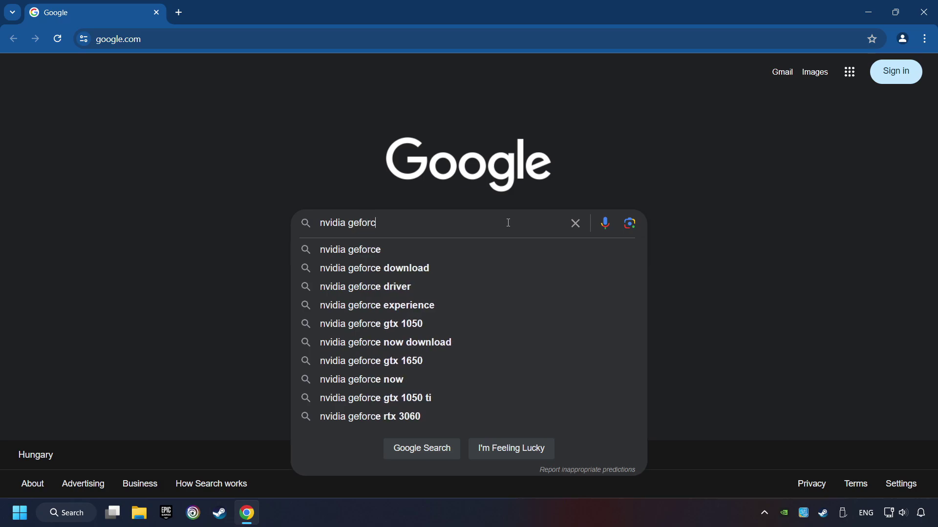
pyautogui.write('e drive')
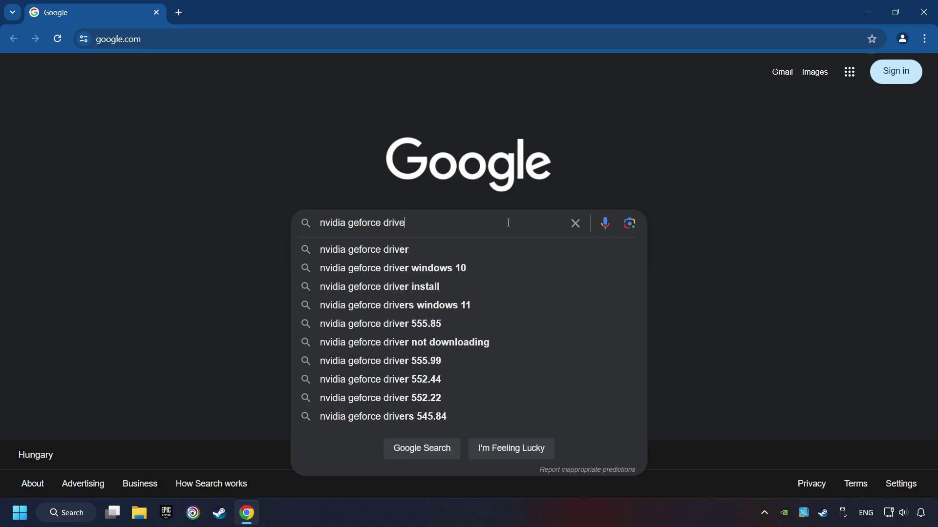
pyautogui.write('r download')
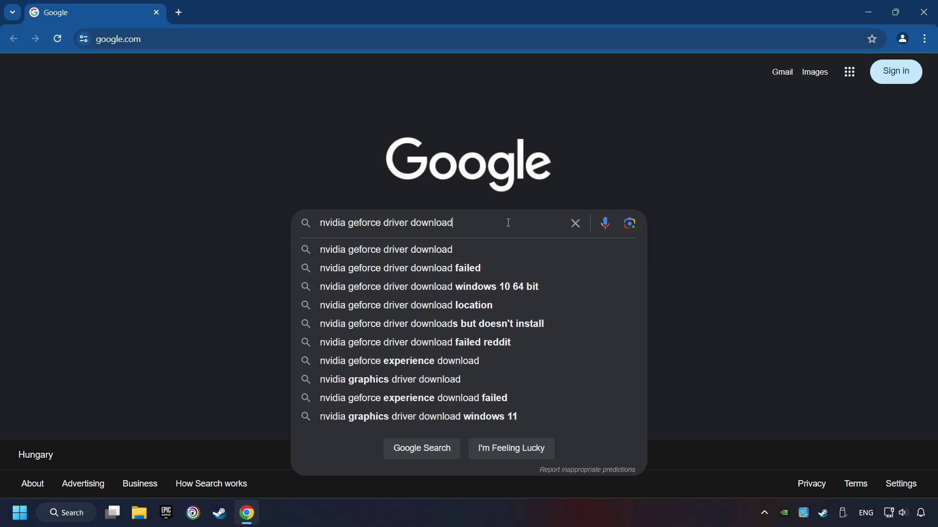
pyautogui.press('Return')
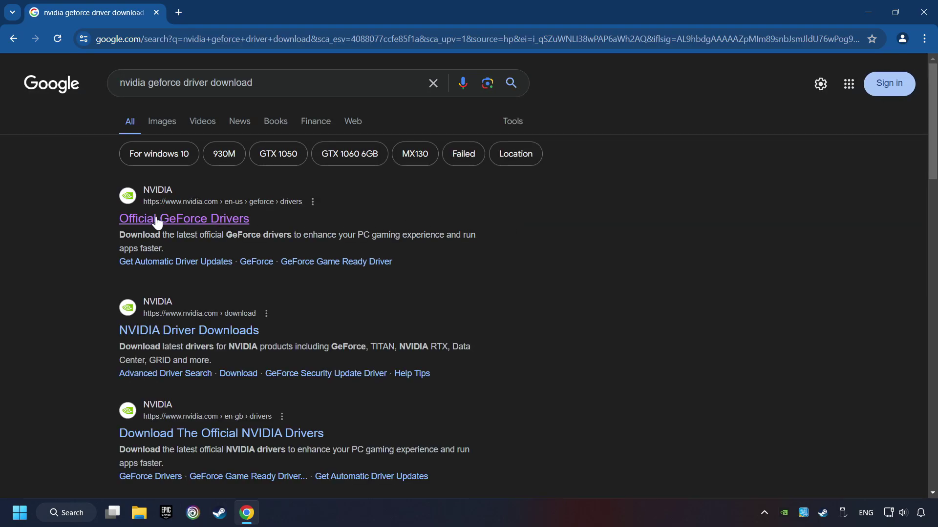
pyautogui.click(196, 219)
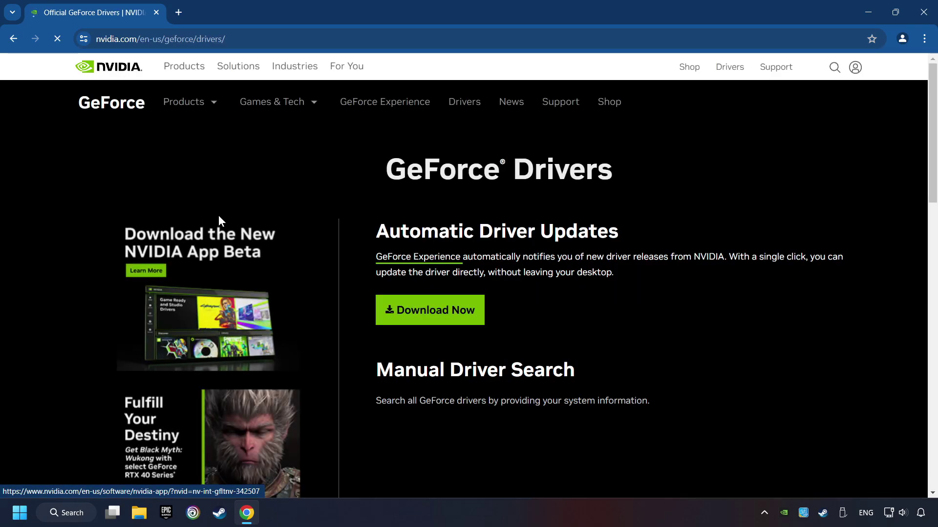
# - Download the 126 MB GeForce Experience installer and launch it from Chrome's downloads
pyautogui.click(438, 310)
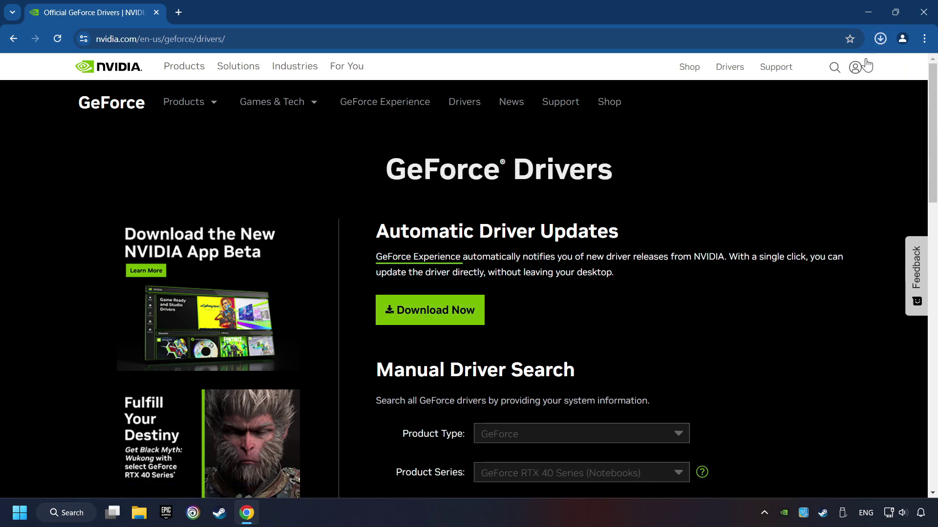
pyautogui.click(880, 39)
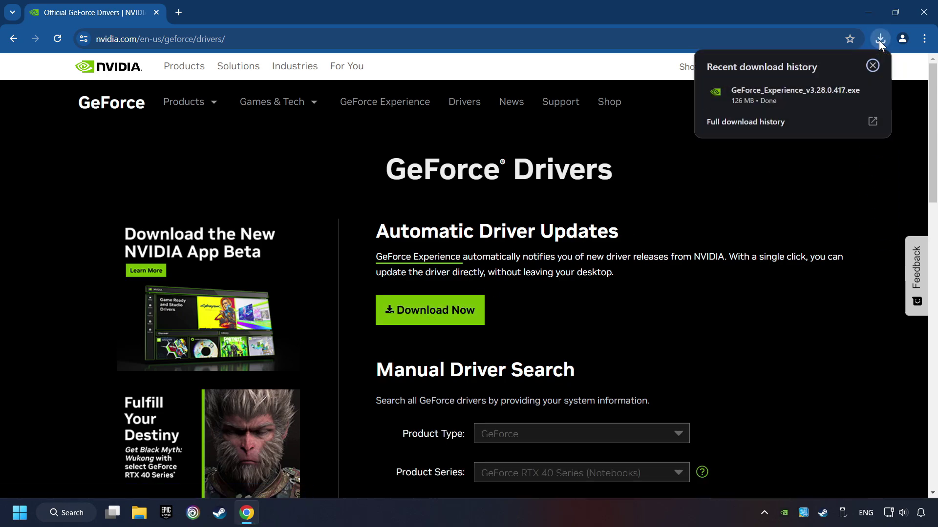
pyautogui.click(792, 96)
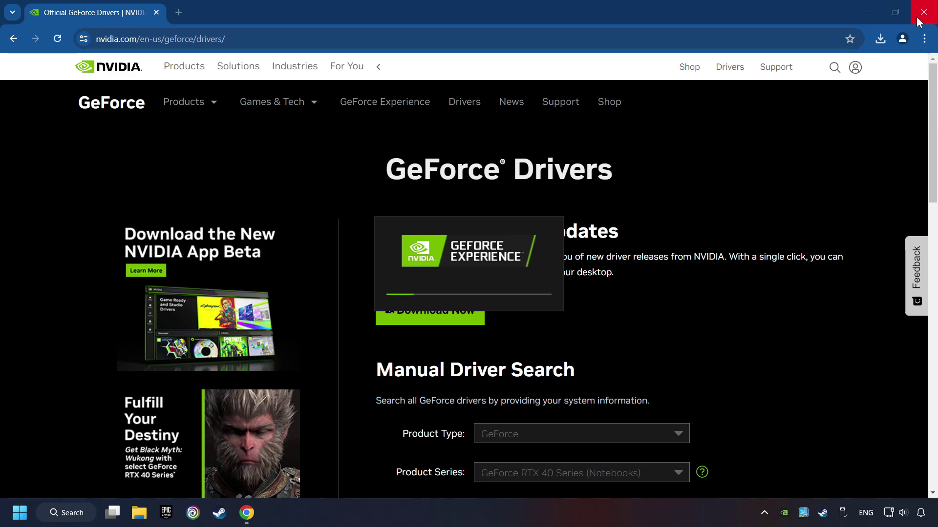
# - Close Chrome and accept the license to install GeForce Experience 3.28
pyautogui.click(867, 12)
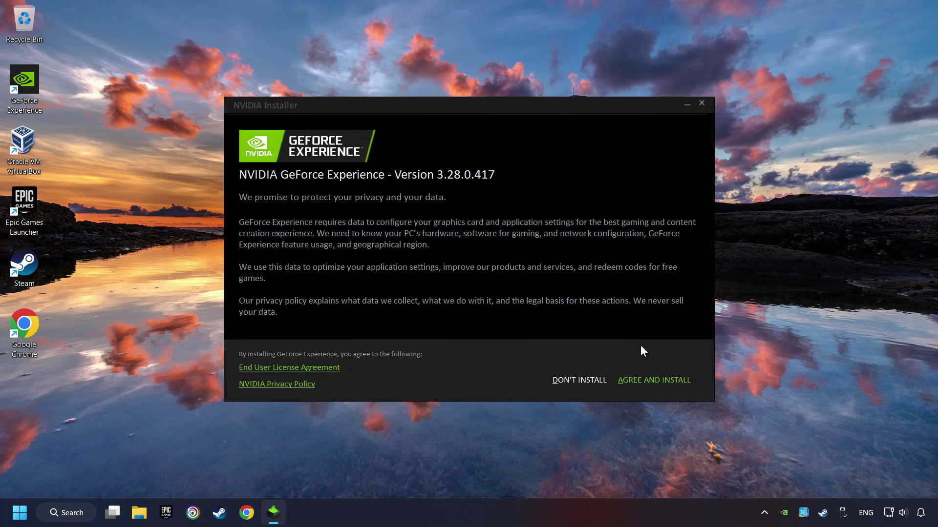
pyautogui.click(665, 378)
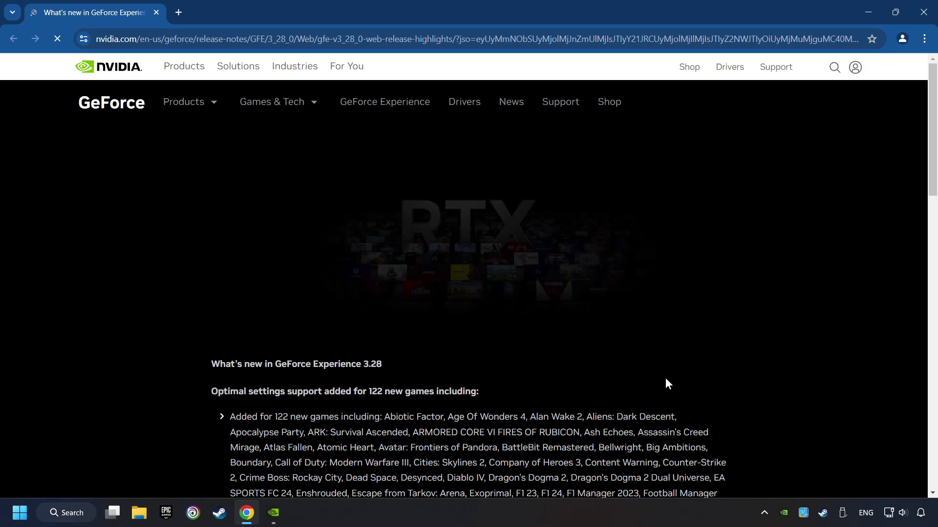
# - Close the release notes and confirm Game Ready Driver 556.12 is current, then exit GeForce Experience
pyautogui.click(923, 12)
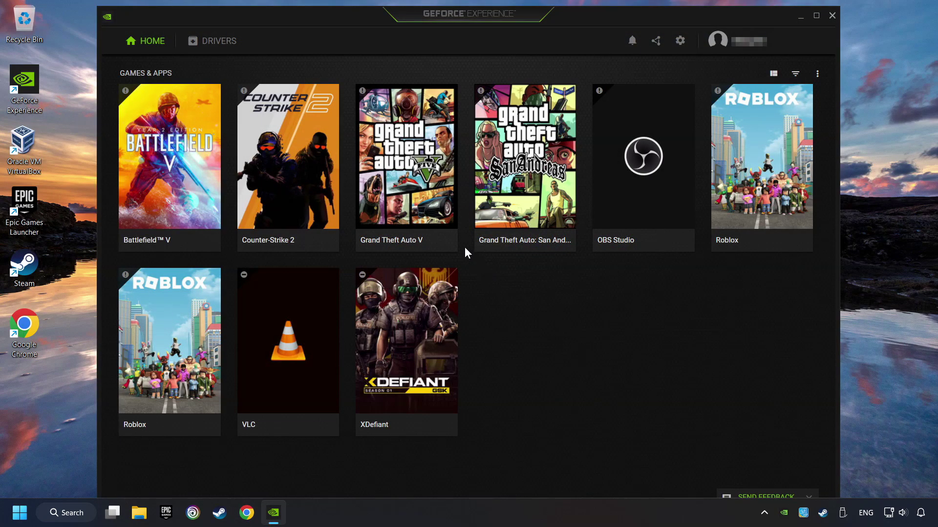
pyautogui.click(218, 45)
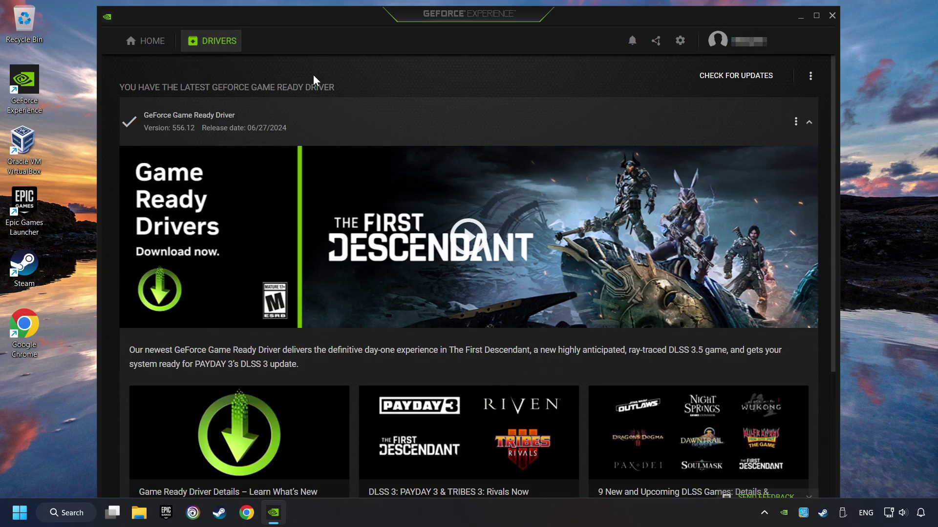
pyautogui.click(736, 81)
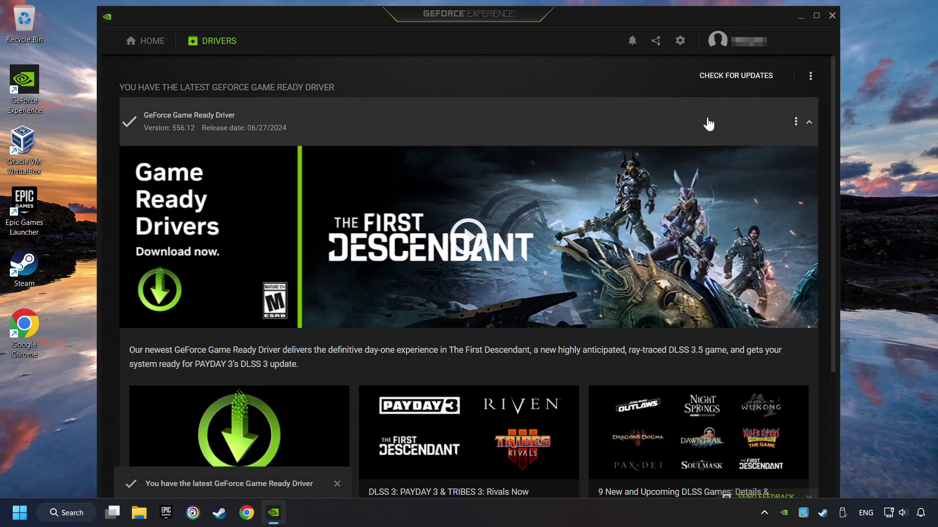
pyautogui.click(831, 16)
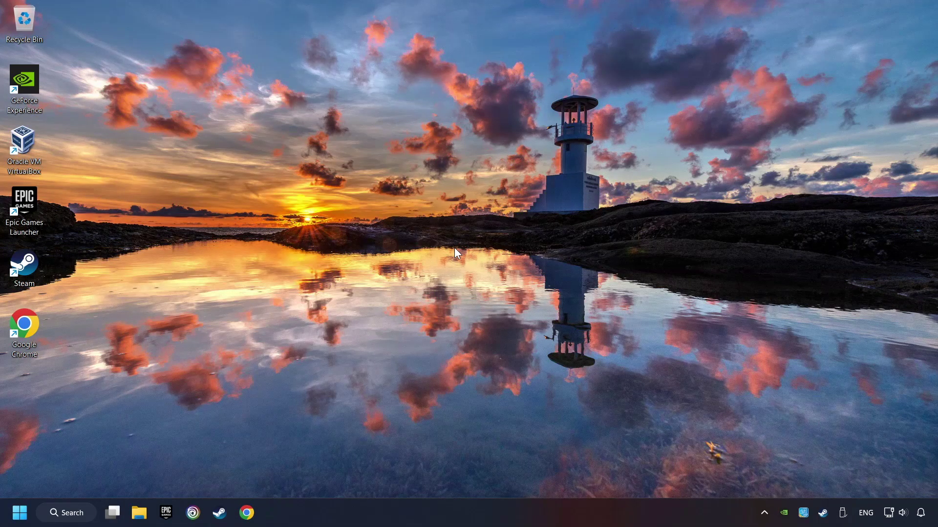
# - Open Windows Search to look up 'graphics settings'
pyautogui.click(70, 512)
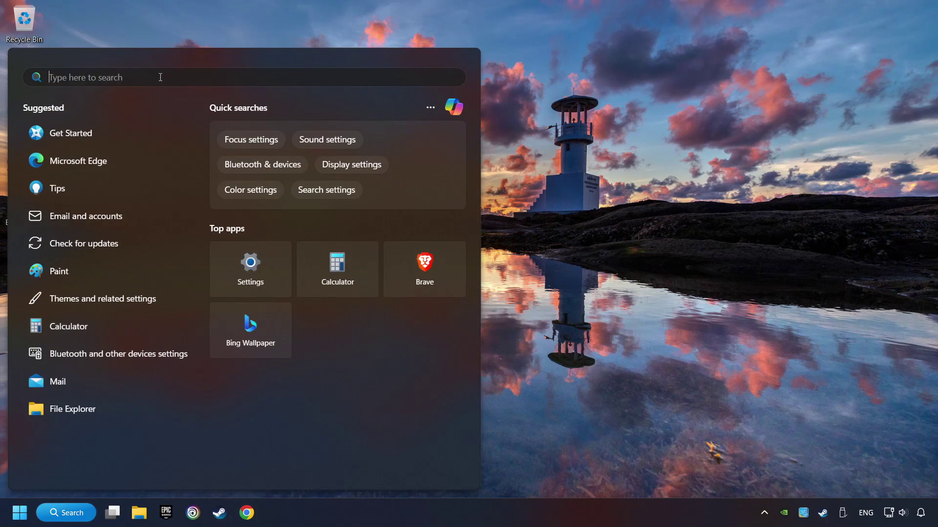
pyautogui.write('graphics s')
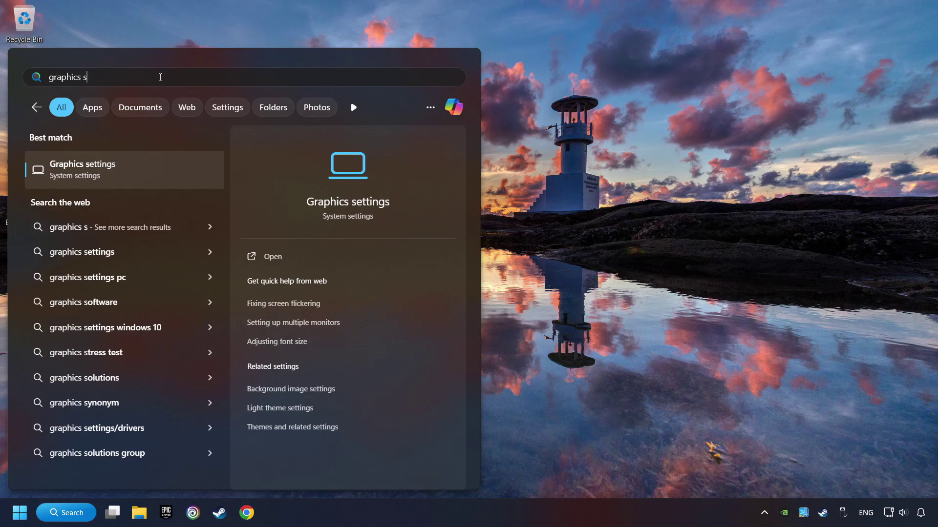
pyautogui.write('ettings')
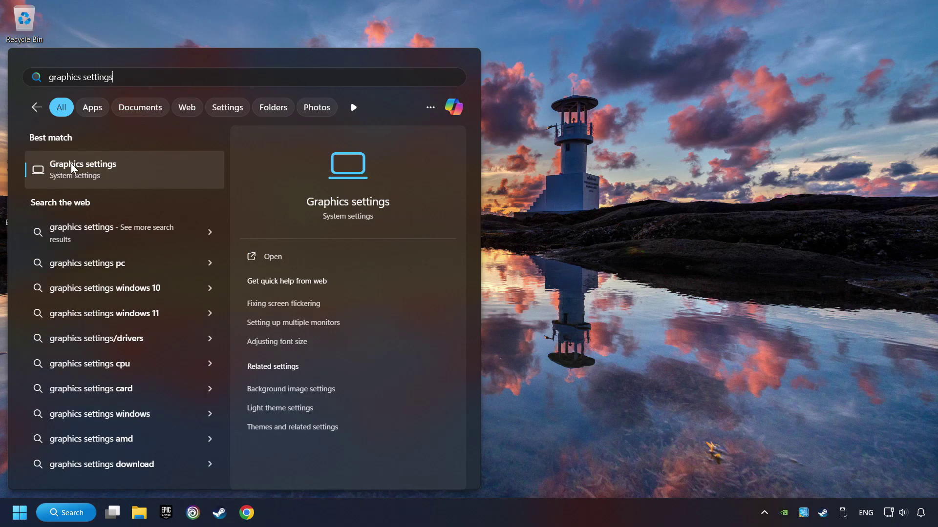
# - Open Graphics settings, dismiss the Browse file picker, and expand the GAME.exe entry
pyautogui.click(168, 170)
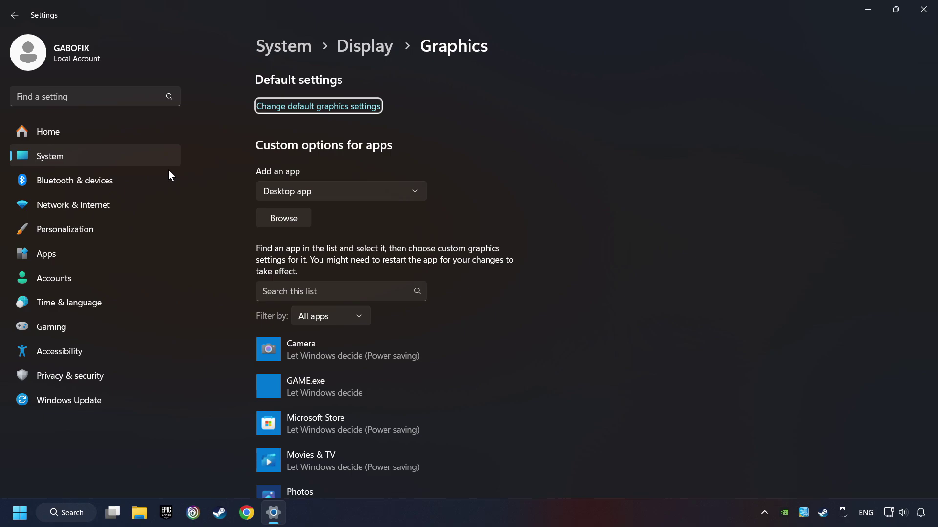
pyautogui.scroll(-2, 231, 215)
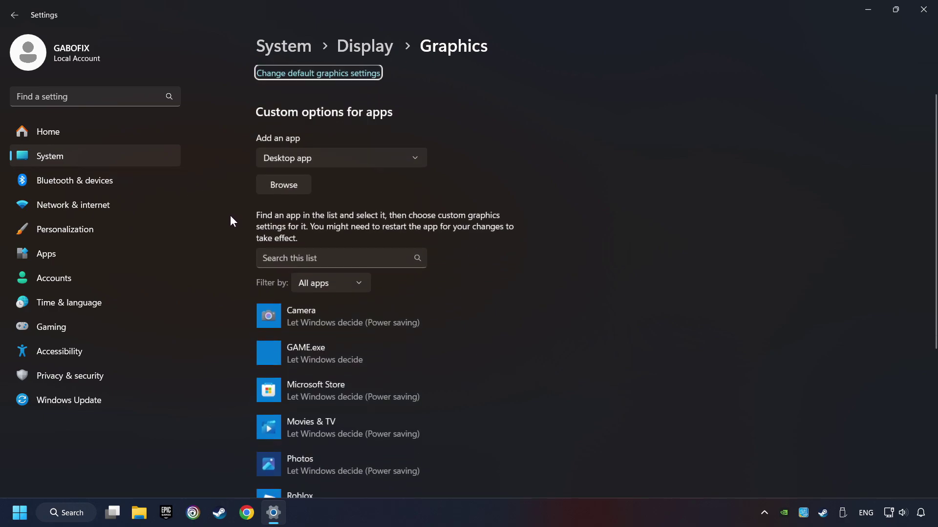
pyautogui.scroll(-1, 256, 267)
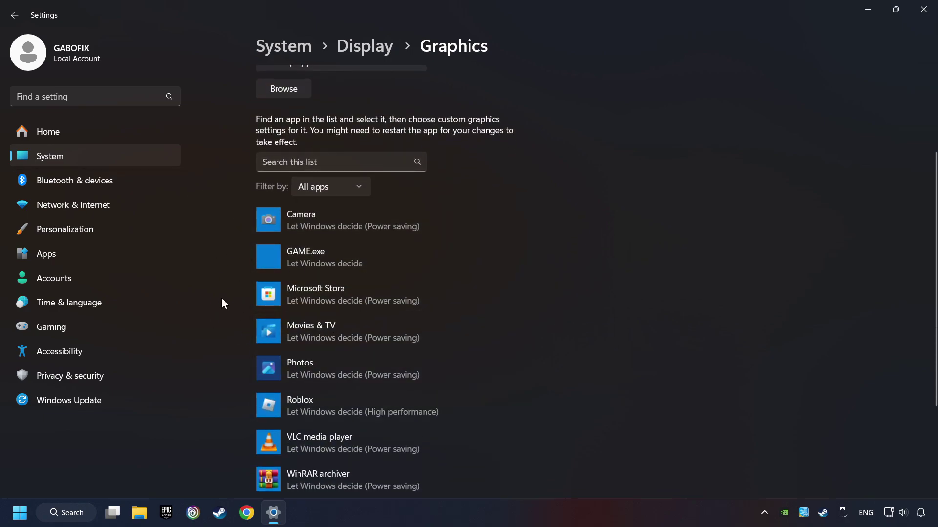
pyautogui.scroll(2, 222, 264)
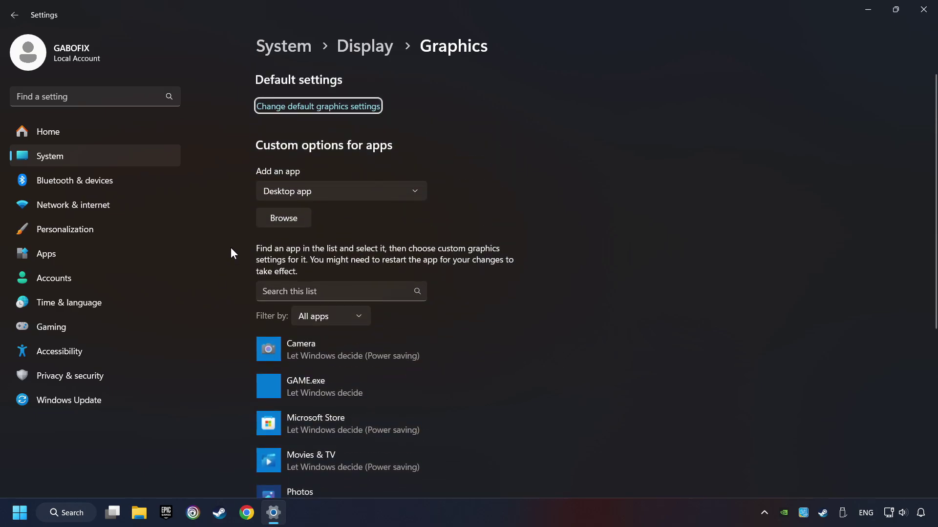
pyautogui.click(294, 220)
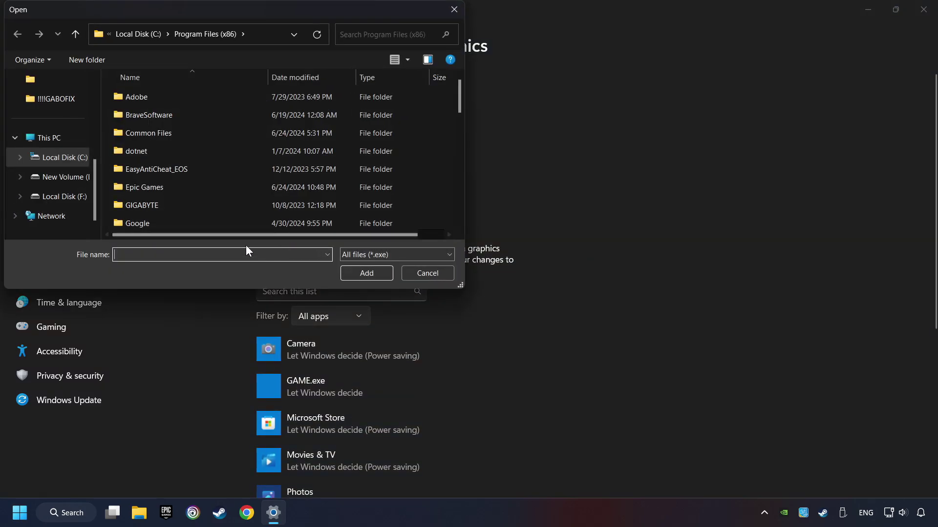
pyautogui.click(453, 11)
pyautogui.scroll(-2, 209, 236)
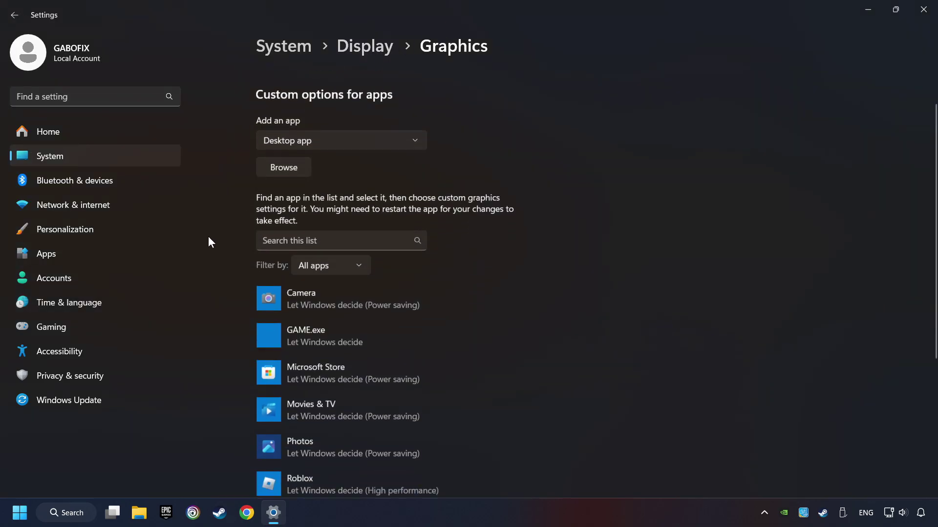
pyautogui.scroll(-2, 208, 237)
pyautogui.click(306, 253)
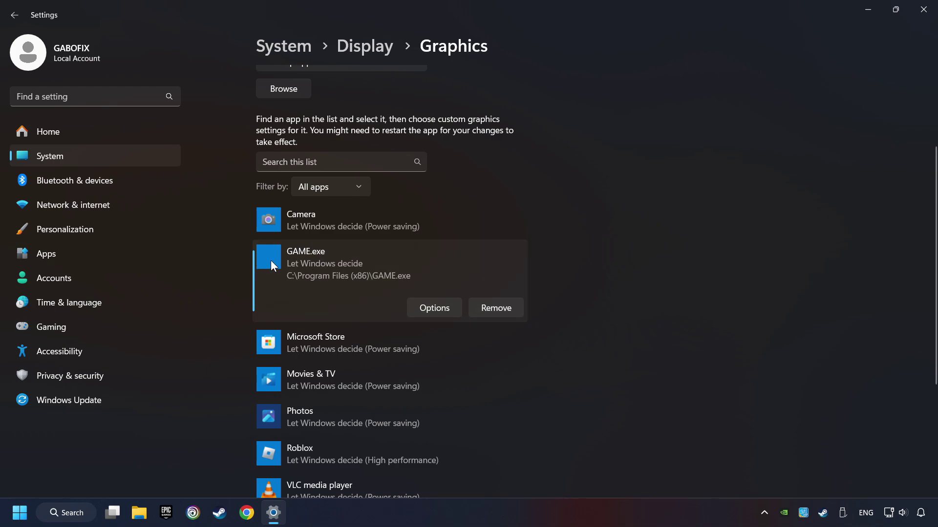
# - Save High performance (NVIDIA GeForce GTX 1050 Ti) as GAME.exe's graphics preference
pyautogui.click(439, 309)
pyautogui.click(365, 247)
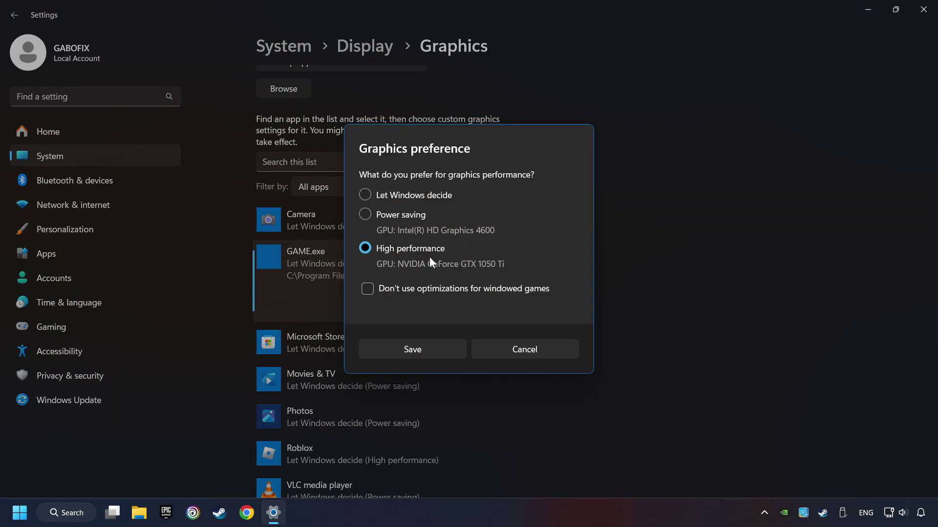
pyautogui.click(421, 349)
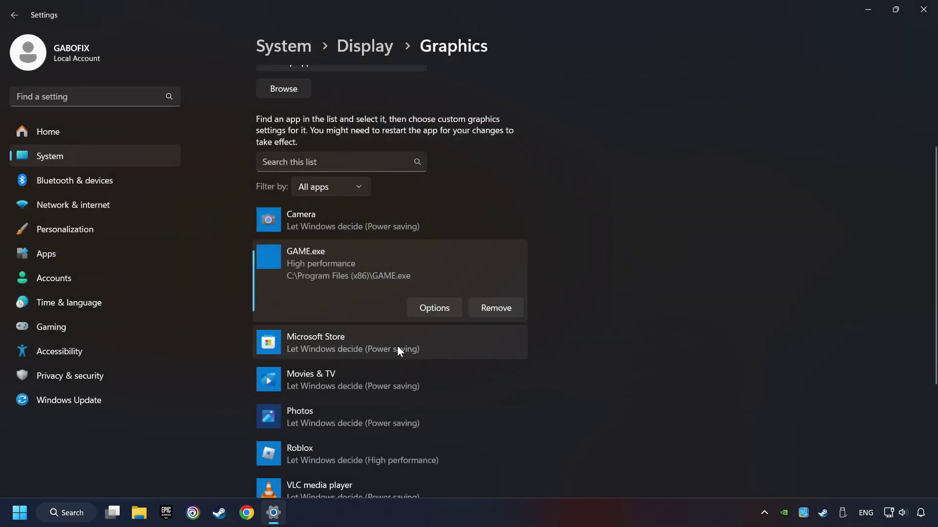
# - Close Settings, launch Steam, and open Properties for GAME in the Library
pyautogui.click(924, 10)
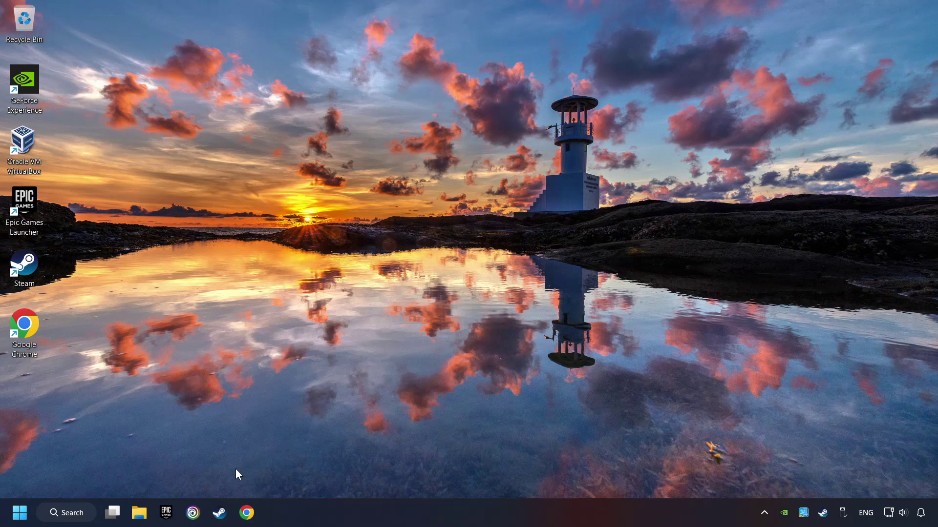
pyautogui.click(219, 513)
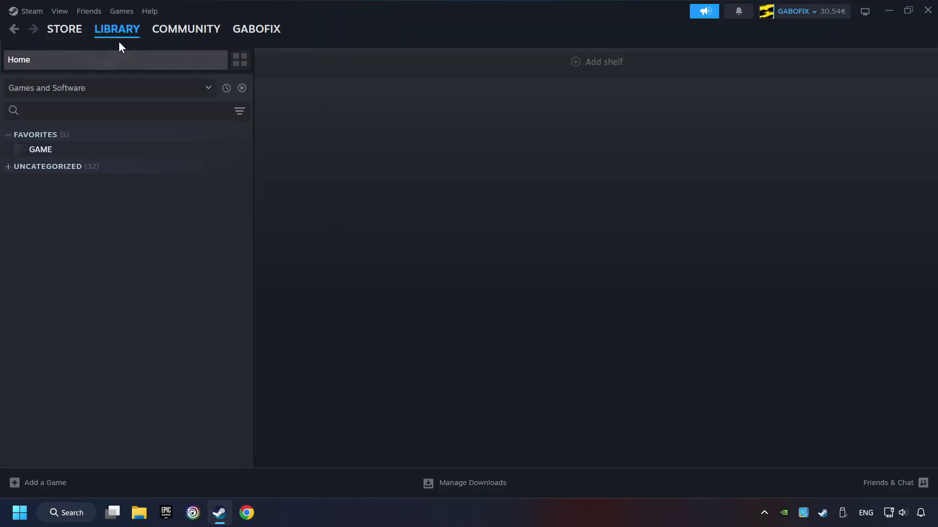
pyautogui.rightClick(208, 149)
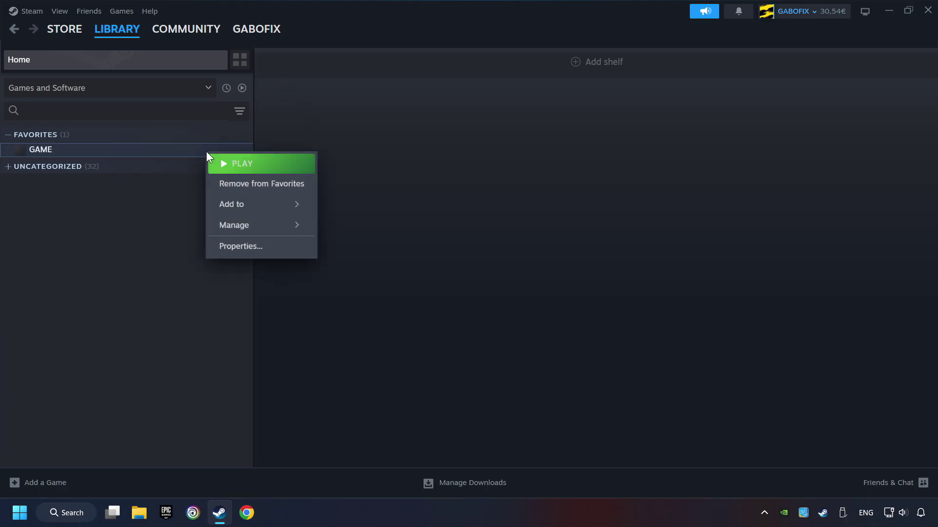
pyautogui.click(286, 248)
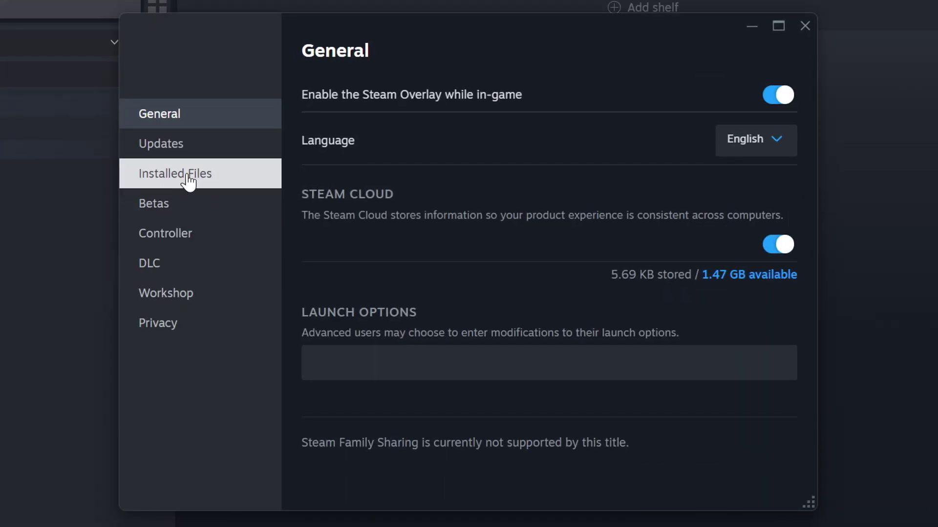
# - Verify GAME's installed files in Steam and open its D:\SteamLibrary\steamapps\common folder
pyautogui.click(219, 181)
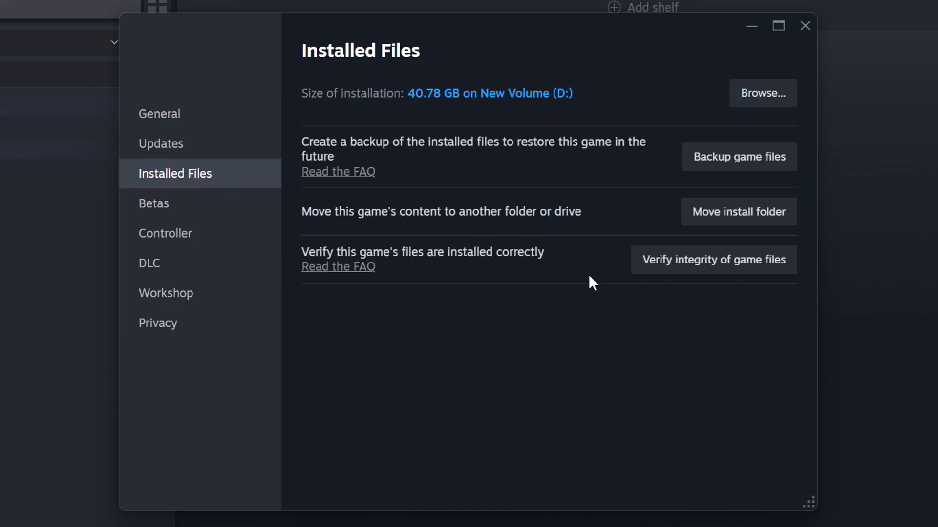
pyautogui.click(731, 268)
pyautogui.click(762, 93)
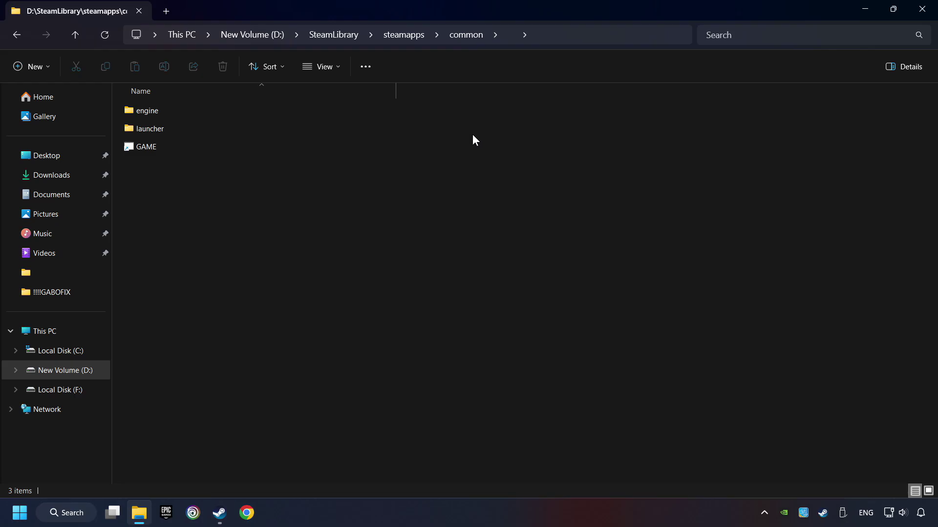
# - Open the Properties window of the GAME shortcut in its install folder
pyautogui.click(353, 146)
pyautogui.rightClick(299, 149)
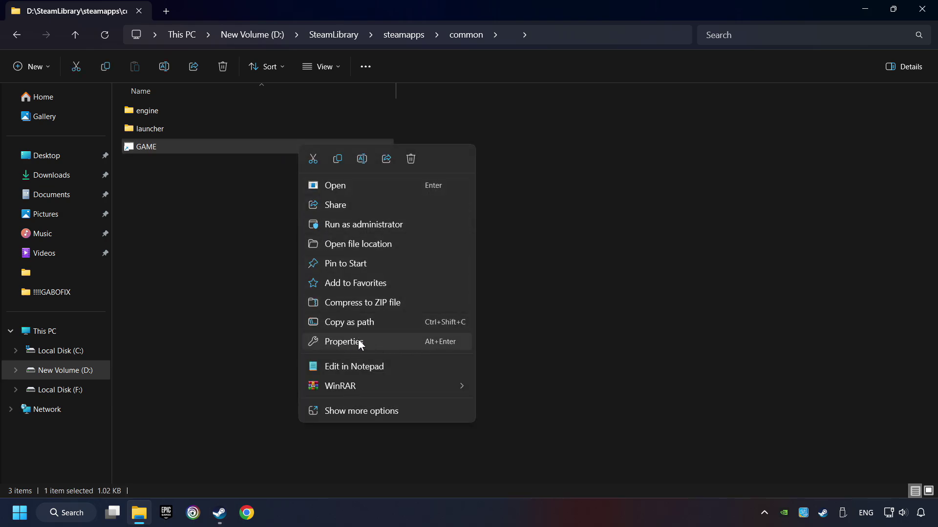
pyautogui.click(316, 341)
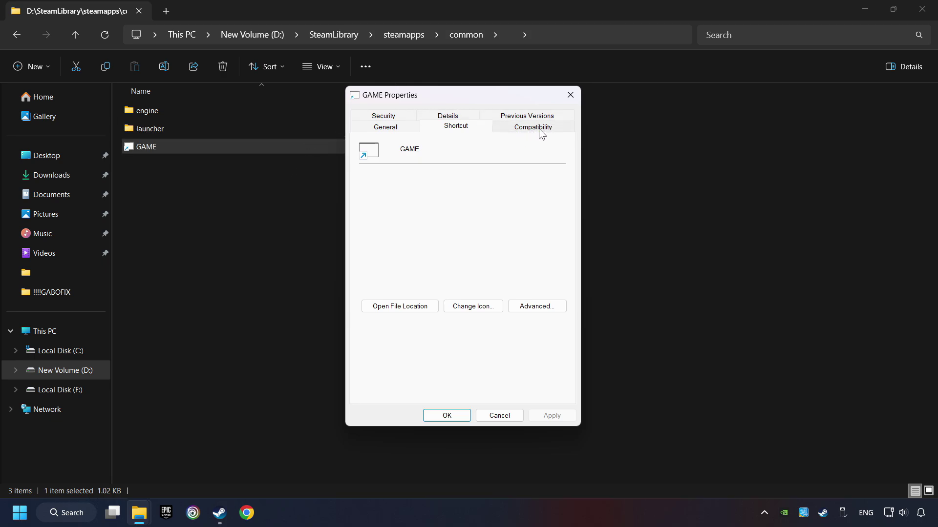
# - Set GAME to Windows 8 compatibility, run as administrator, fullscreen optimizations disabled, and apply
pyautogui.click(554, 128)
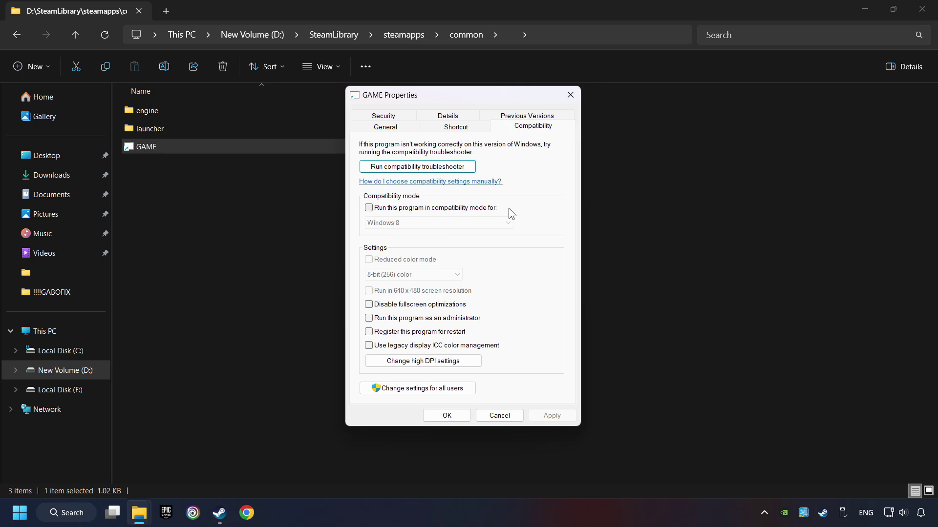
pyautogui.click(448, 208)
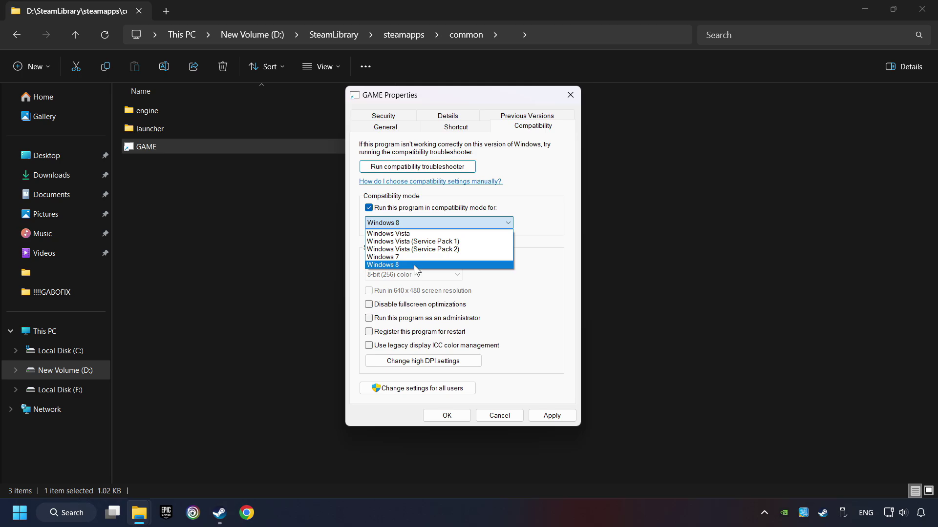
pyautogui.click(414, 265)
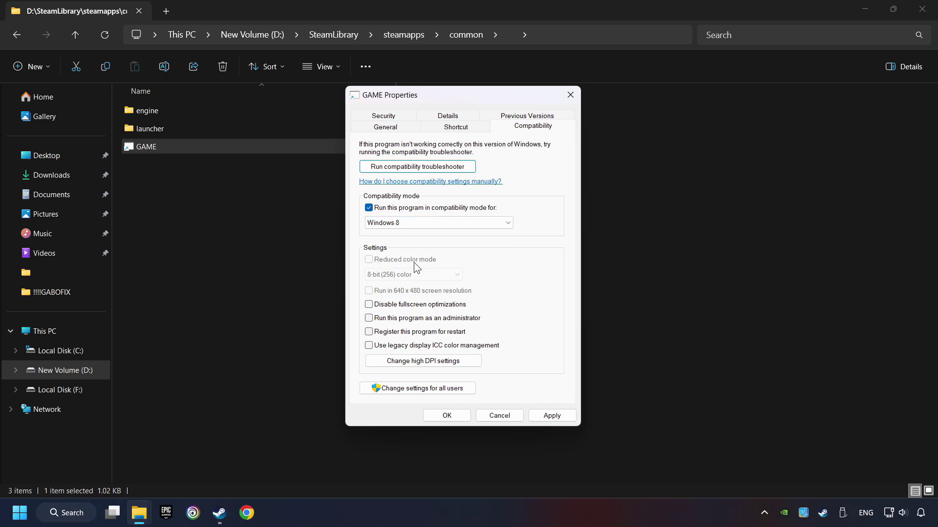
pyautogui.click(369, 303)
pyautogui.click(369, 318)
pyautogui.click(369, 304)
pyautogui.click(563, 418)
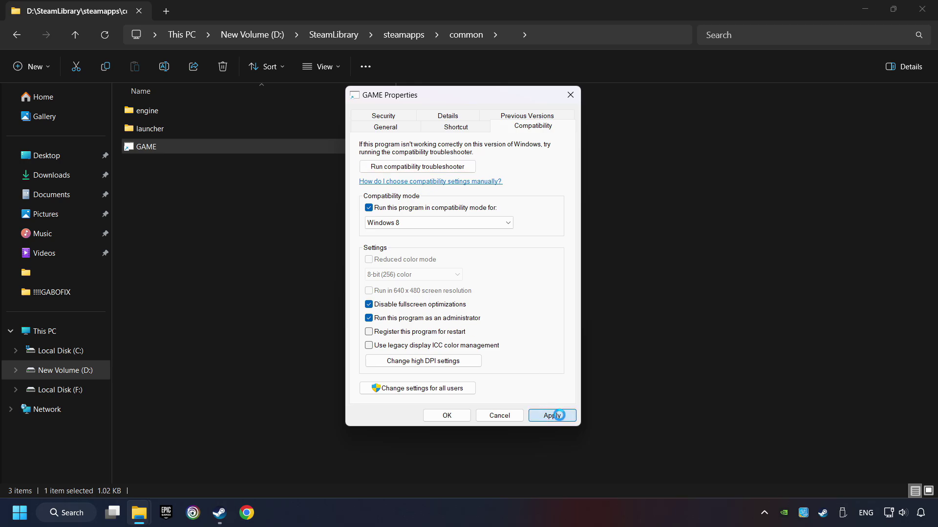
pyautogui.click(447, 415)
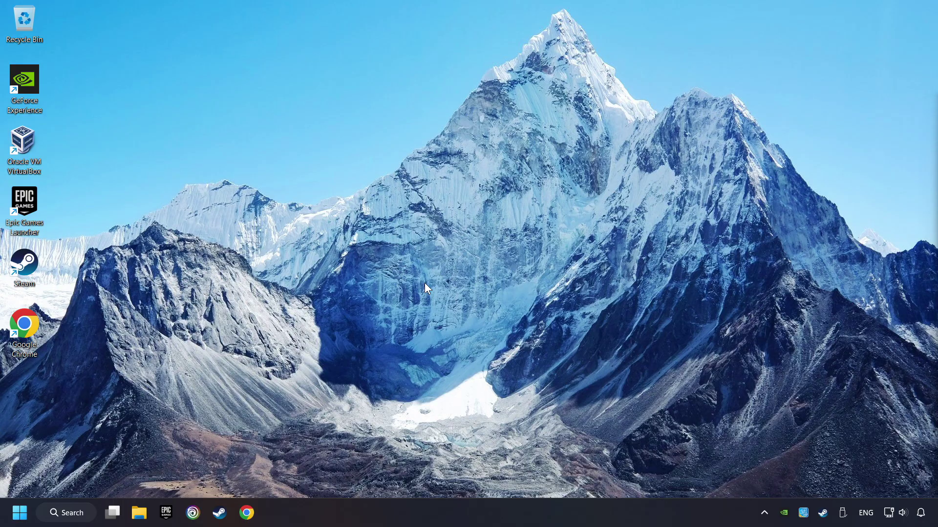
# - Load Microsoft's DirectX End-User Runtime Web Installer page in Chrome
pyautogui.click(247, 512)
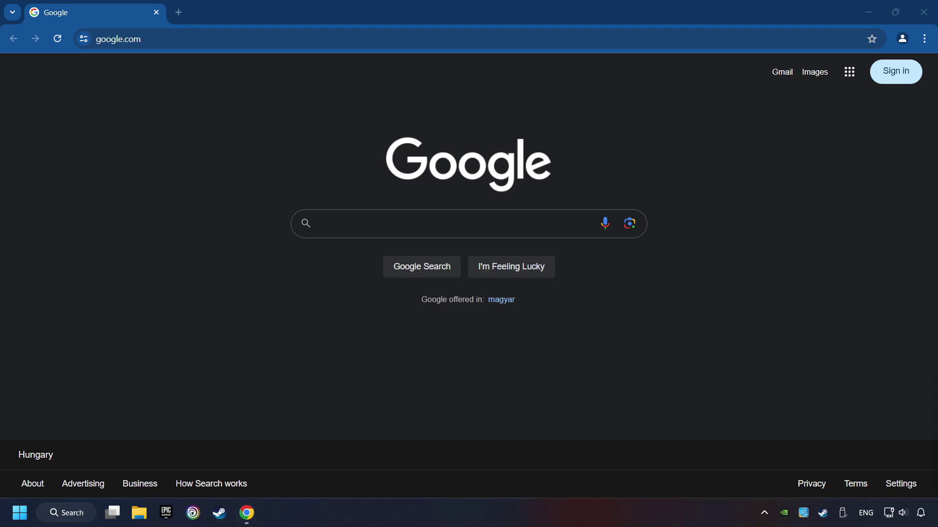
pyautogui.click(179, 38)
pyautogui.write('https://www.microsoft.com/en-US/download/details.aspx?id=35')
pyautogui.press('Return')
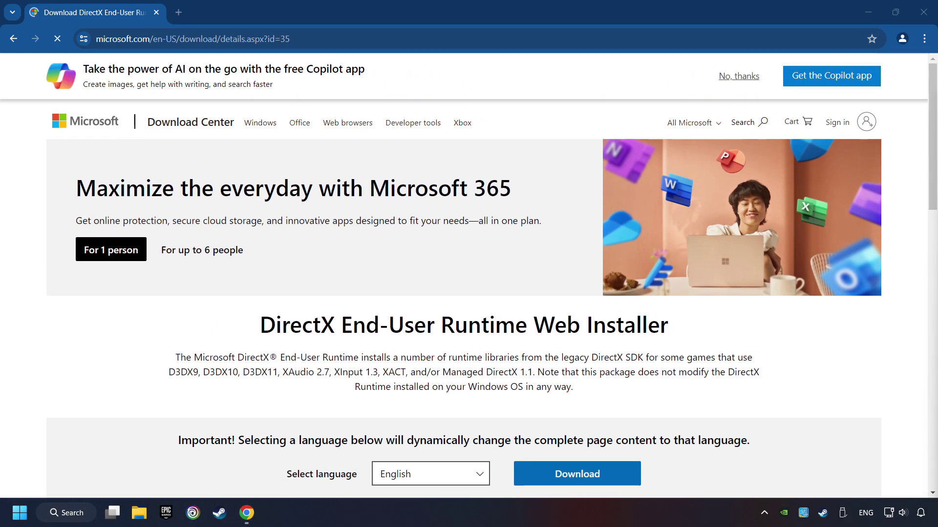
# - Load the 'Latest supported Visual C++ Redistributable downloads' article in a second tab
pyautogui.hotkey('ctrl', 't')
pyautogui.write('https://learn.microsoft.com/en-us/cpp/windows/latest-supported-vc-redist?view=msvc-160')
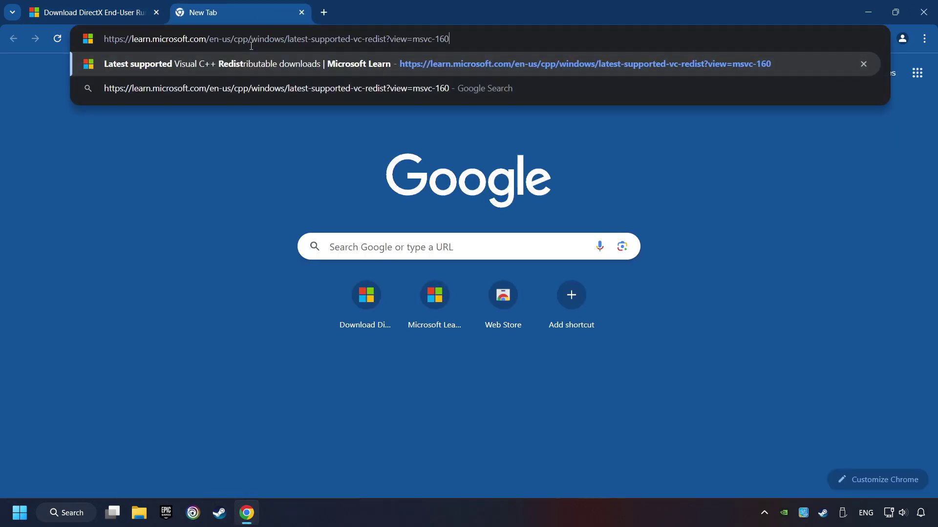
pyautogui.press('Return')
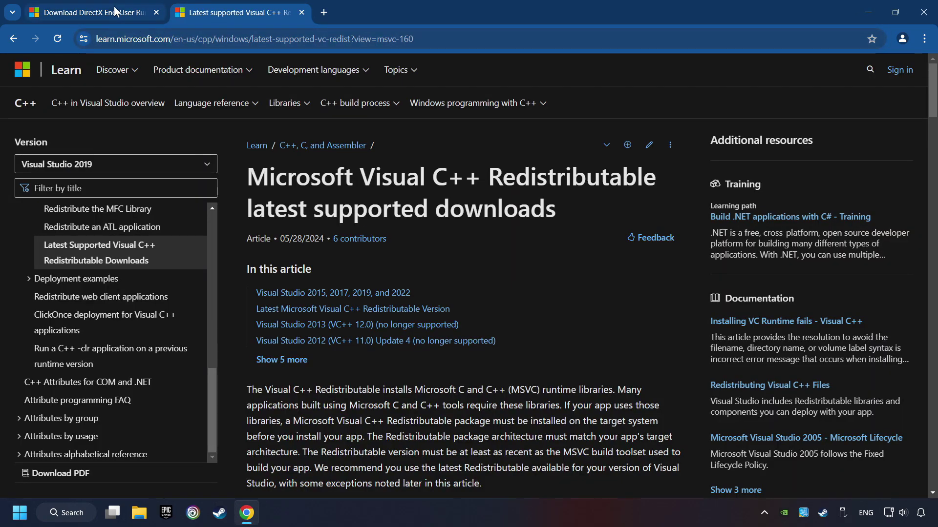
# - Download and launch dxwebsetup.exe from the DirectX page
pyautogui.click(95, 12)
pyautogui.scroll(-1, 282, 250)
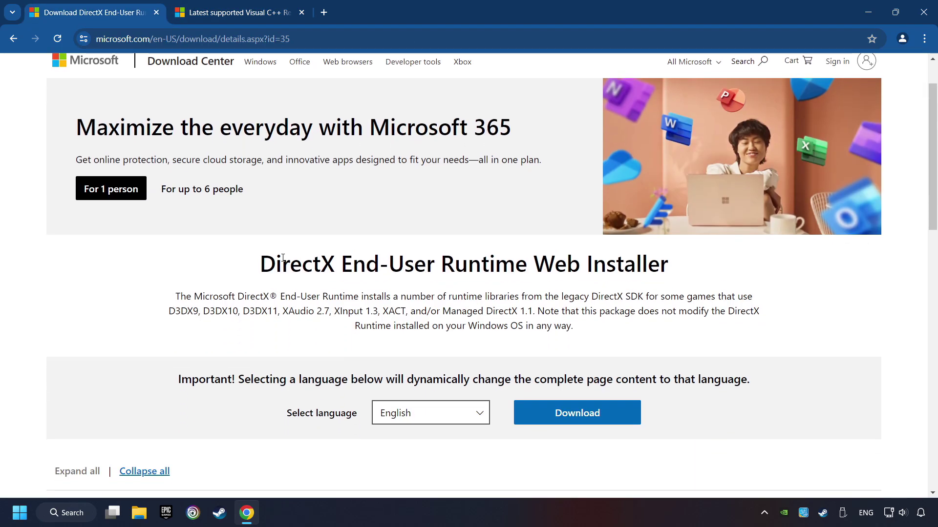
pyautogui.scroll(-1, 297, 271)
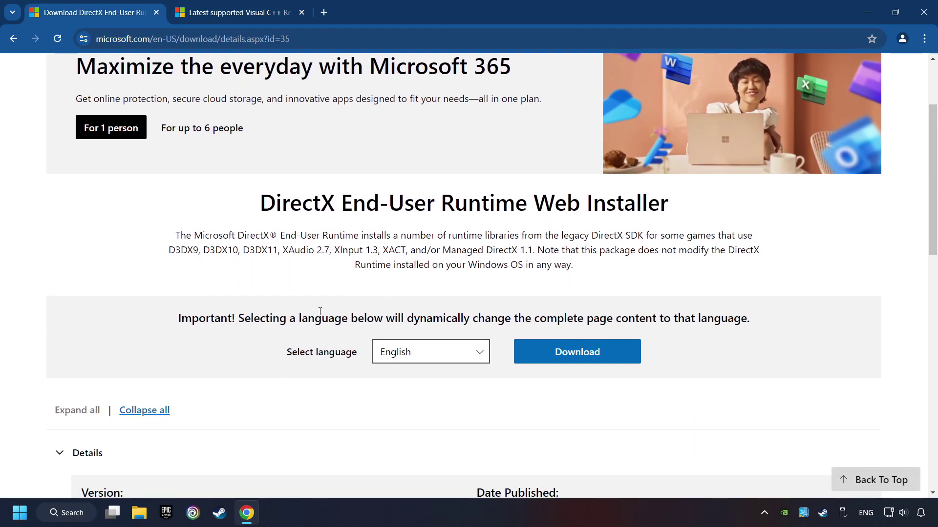
pyautogui.click(577, 353)
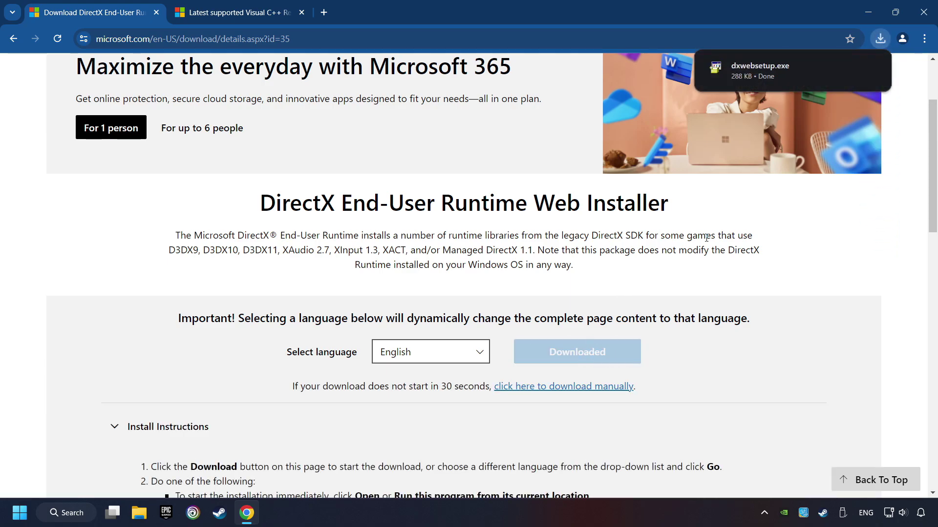
pyautogui.click(760, 70)
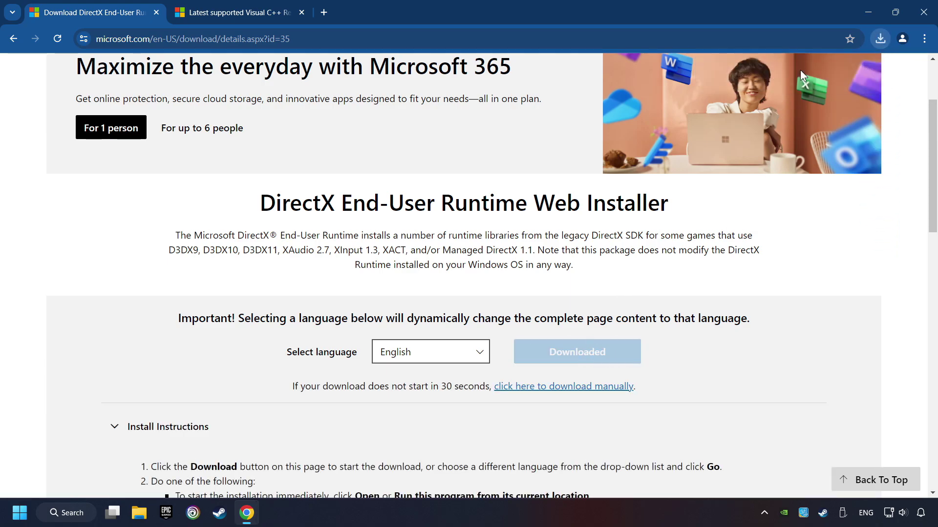
pyautogui.moveTo(316, 92); pyautogui.dragTo(548, 161)
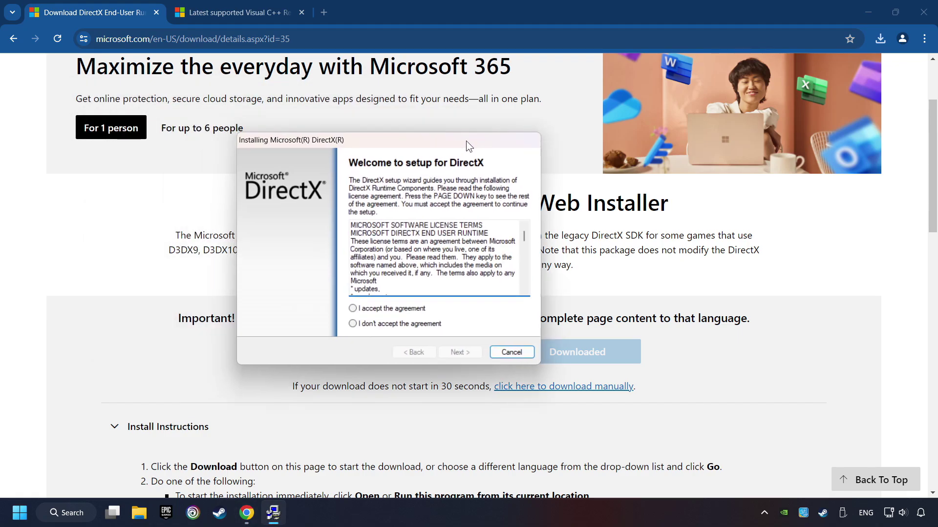
pyautogui.moveTo(600, 247)
pyautogui.mouseDown()
pyautogui.moveTo(600, 266)
pyautogui.moveTo(600, 242)
pyautogui.mouseUp()
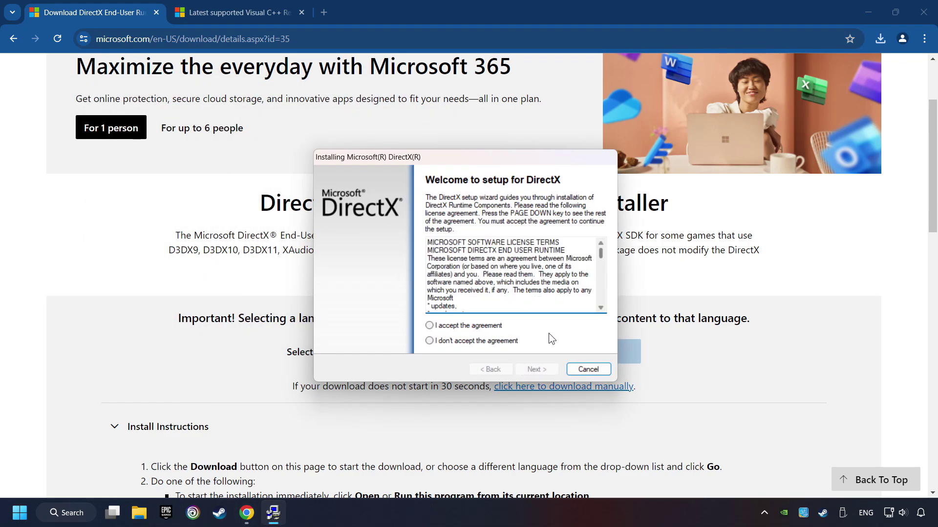
# - Accept the agreement, decline the Bing Bar, and finish setup, which reports a newer version already installed
pyautogui.click(469, 326)
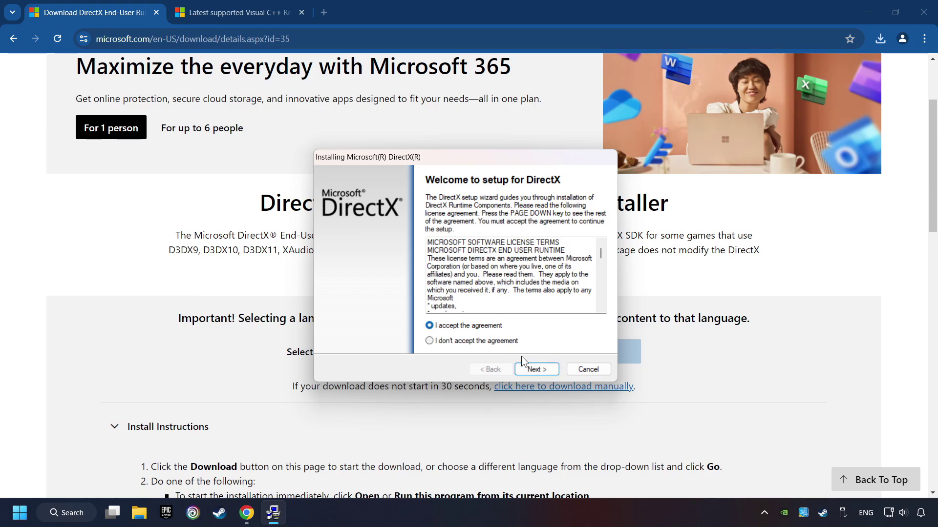
pyautogui.click(537, 370)
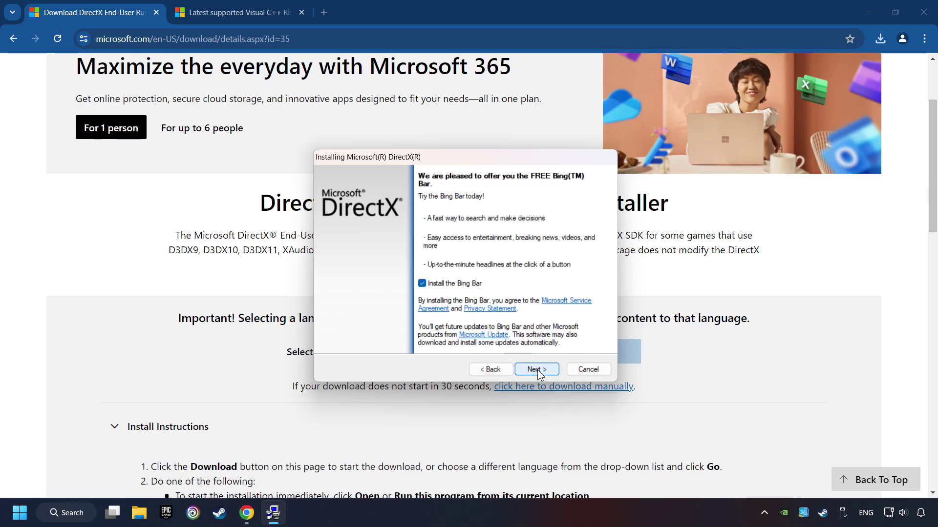
pyautogui.click(423, 284)
pyautogui.click(540, 370)
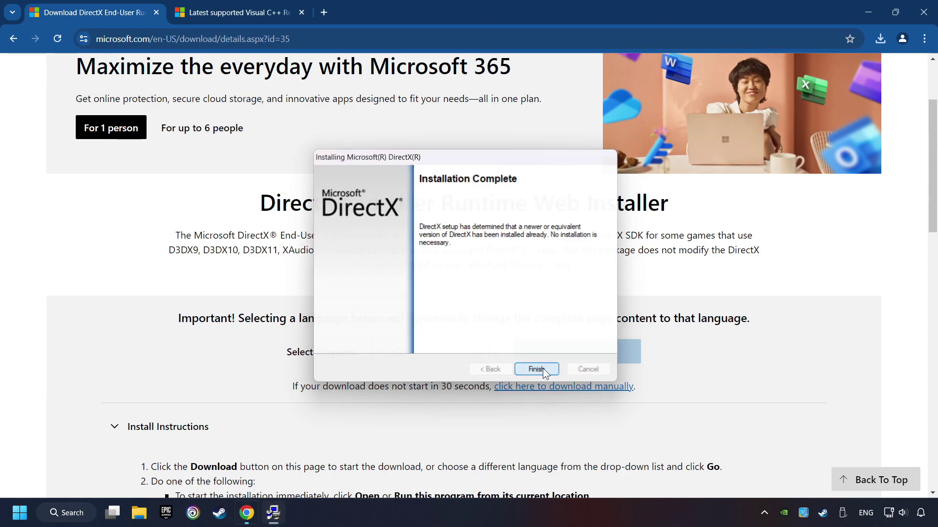
pyautogui.click(544, 369)
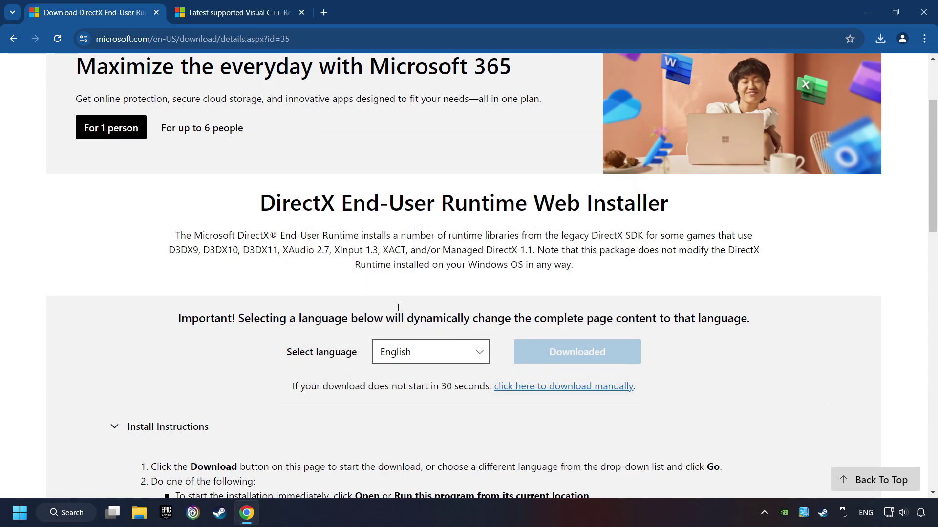
# - Download the ARM64, x86 and x64 installers from the Latest Visual C++ Redistributable Version table
pyautogui.click(234, 12)
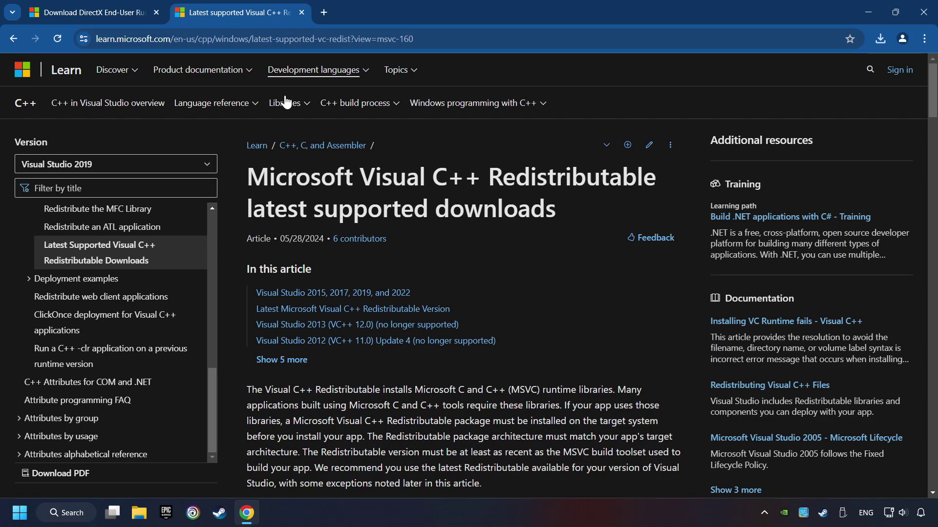
pyautogui.scroll(-3, 913, 111)
pyautogui.scroll(-5, 913, 110)
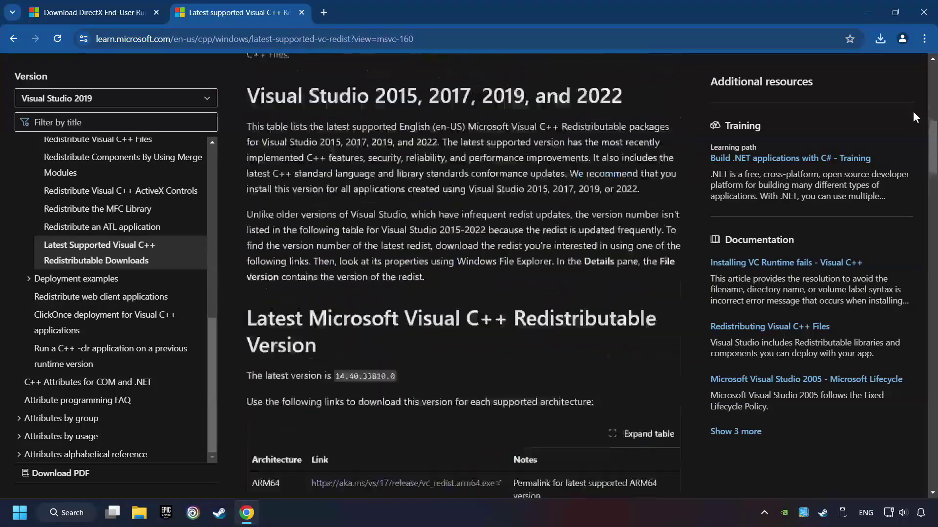
pyautogui.scroll(-4, 913, 110)
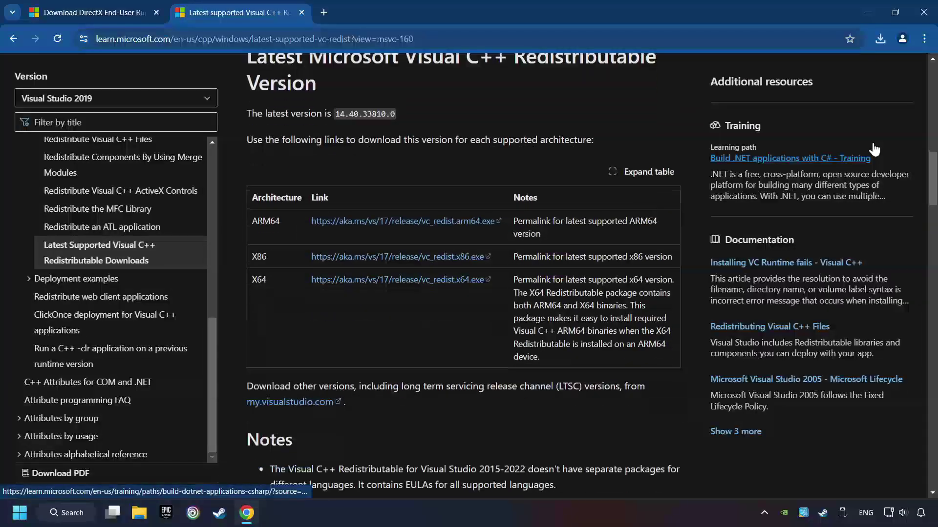
pyautogui.click(373, 224)
pyautogui.click(376, 258)
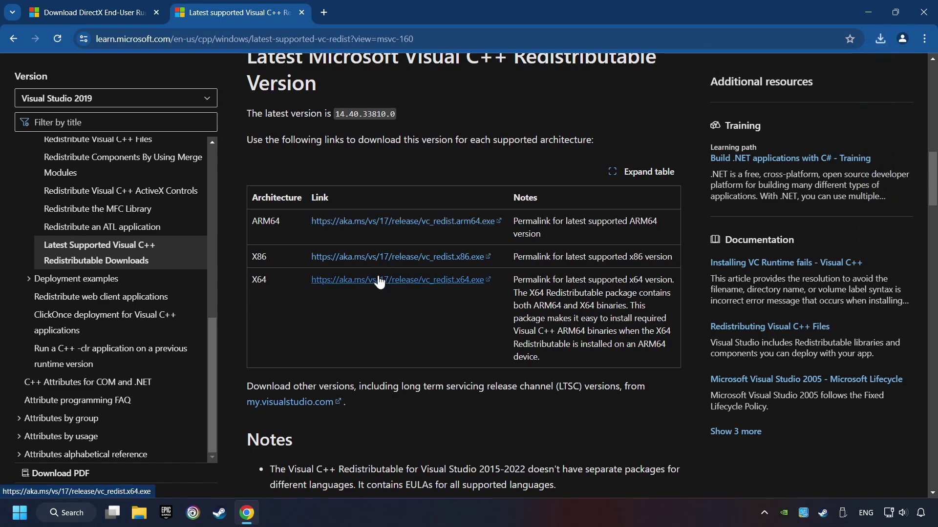
pyautogui.click(378, 280)
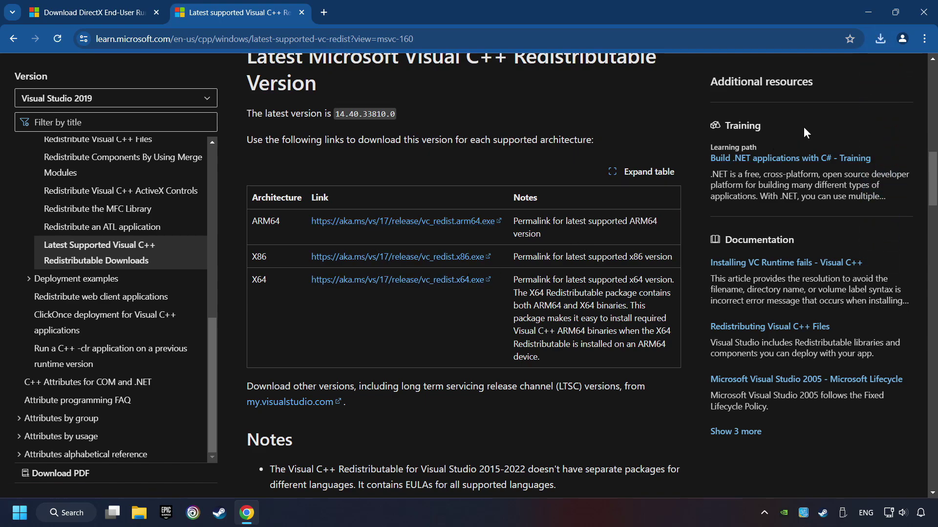
pyautogui.click(880, 39)
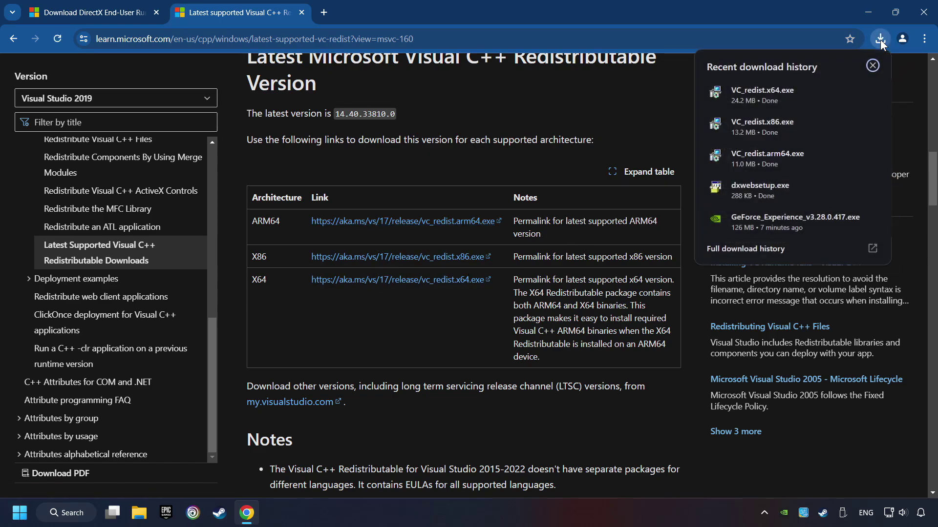
# - Try installing VC_redist.arm64.exe, which fails, and dismiss the error
pyautogui.click(784, 153)
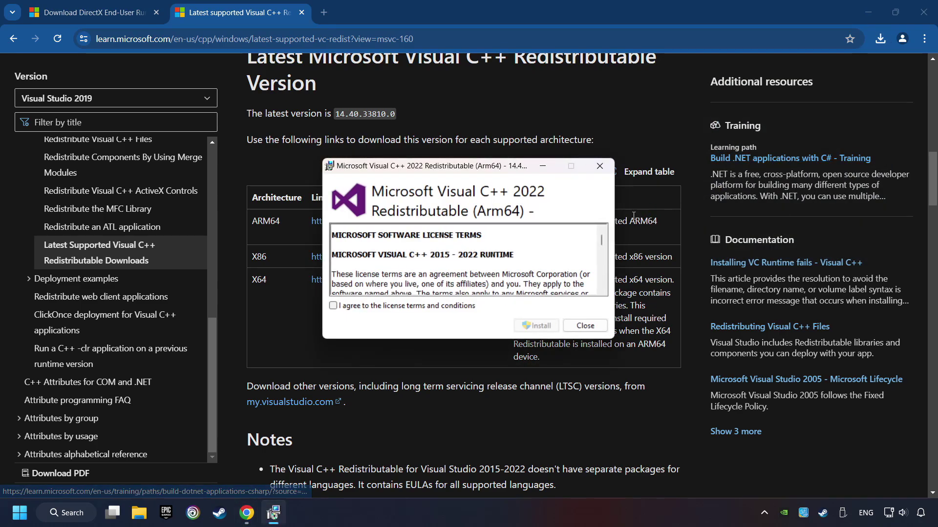
pyautogui.moveTo(603, 241); pyautogui.dragTo(602, 289)
pyautogui.click(333, 305)
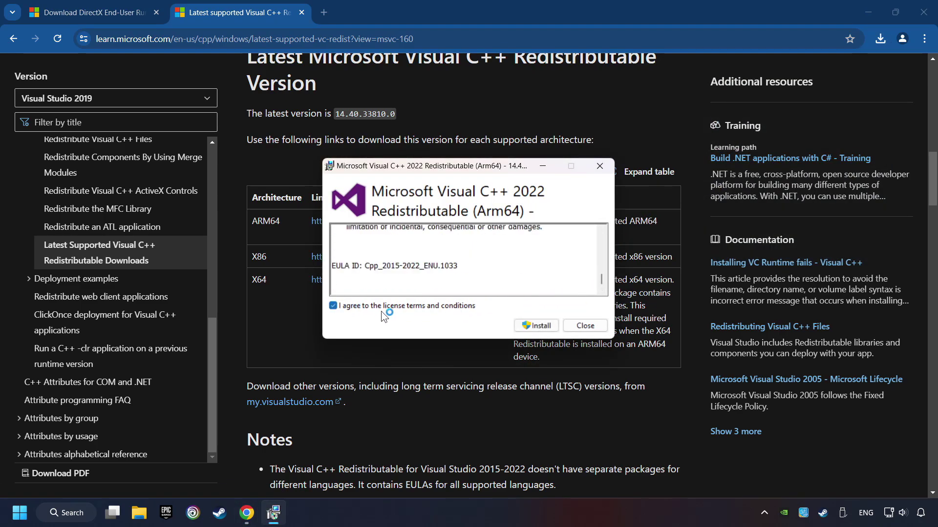
pyautogui.click(537, 325)
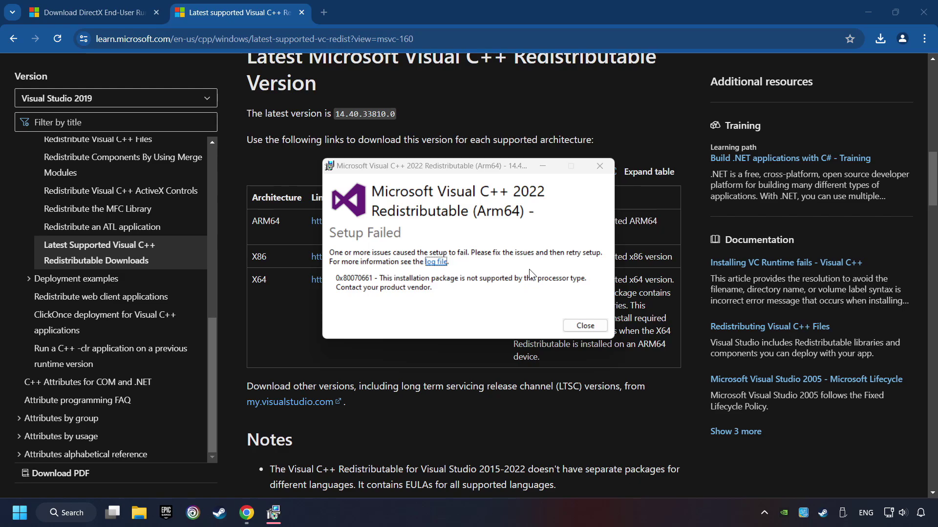
pyautogui.click(586, 326)
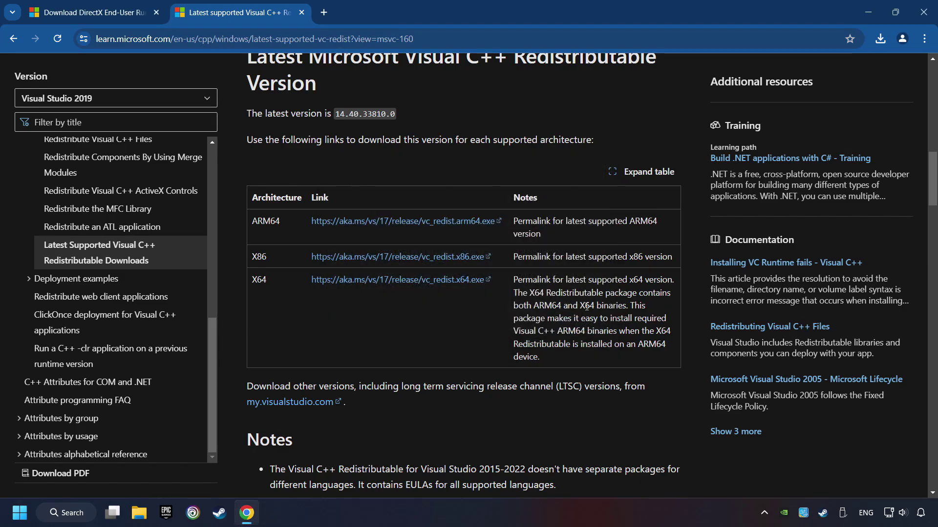
# - Install the x86 Visual C++ Redistributable from VC_redist.x86.exe
pyautogui.click(881, 38)
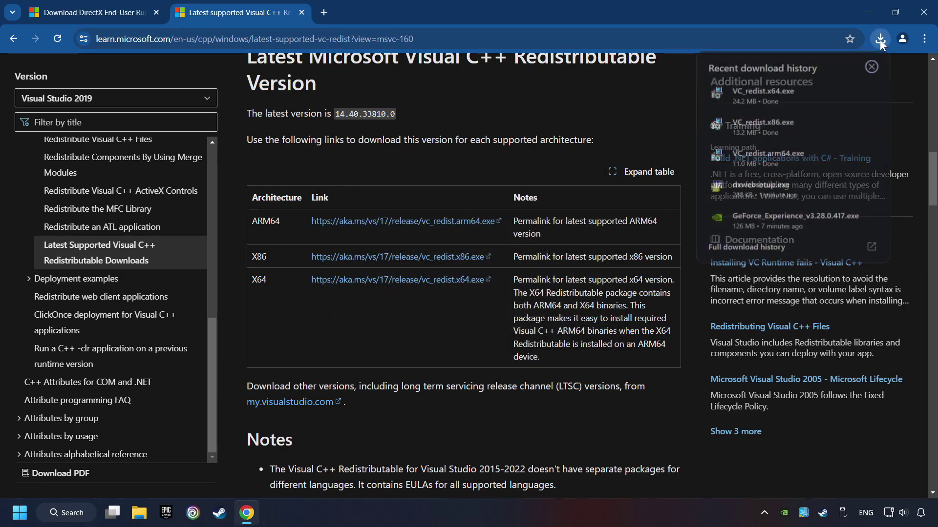
pyautogui.click(783, 119)
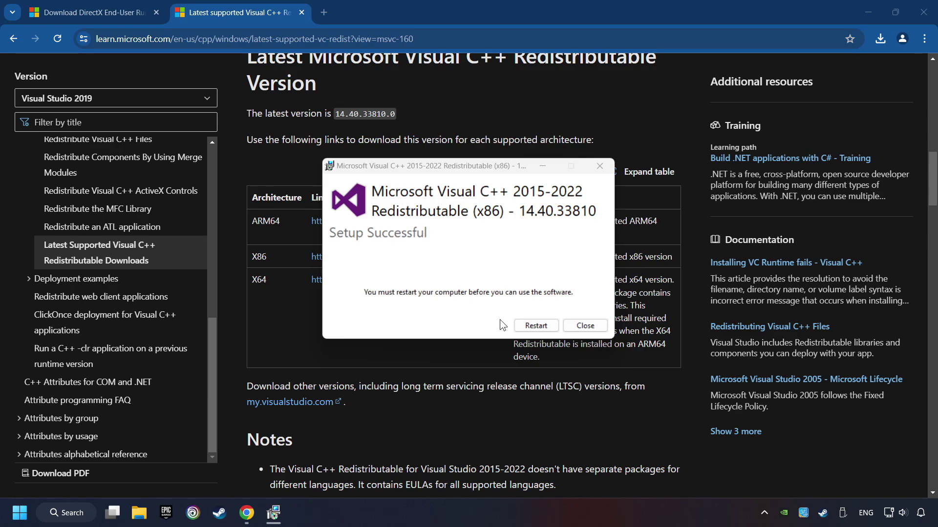
pyautogui.click(585, 326)
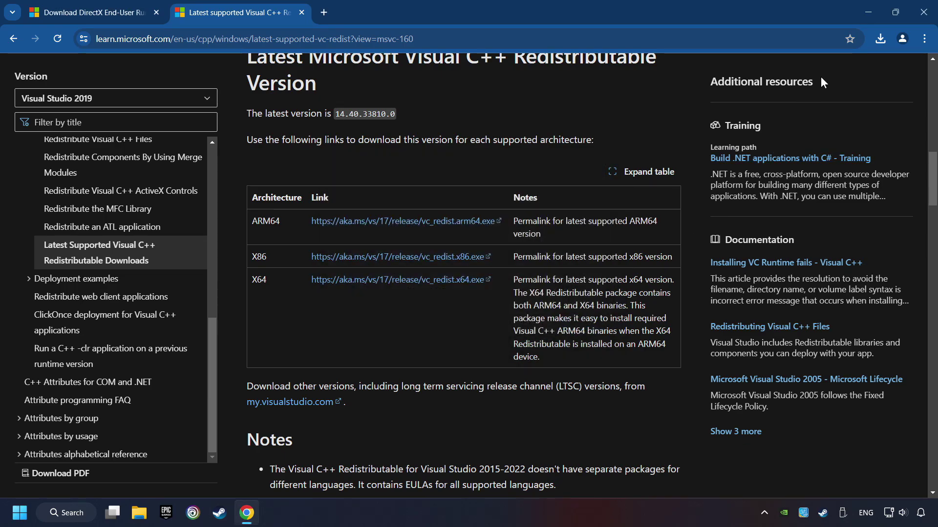
# - Install the x64 Visual C++ Redistributable 14.40.33810 and restart the computer
pyautogui.click(878, 40)
pyautogui.click(802, 87)
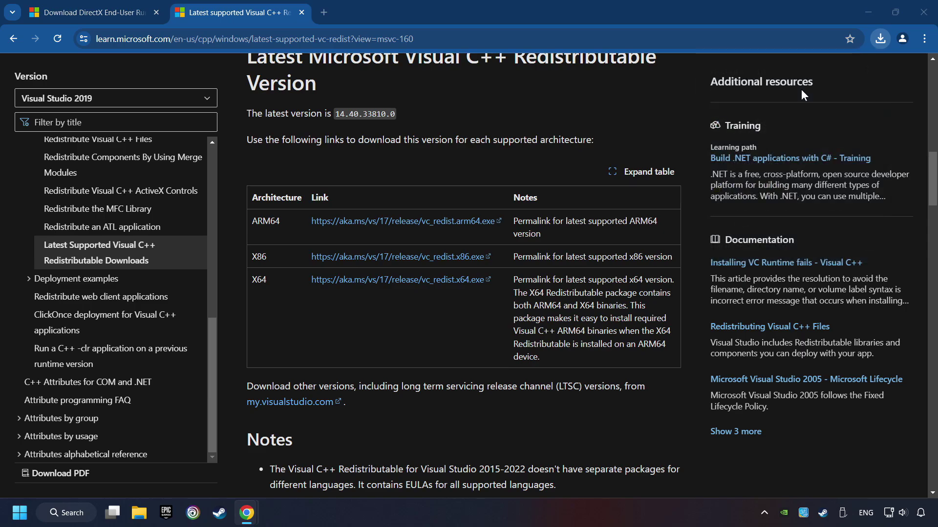
pyautogui.click(492, 321)
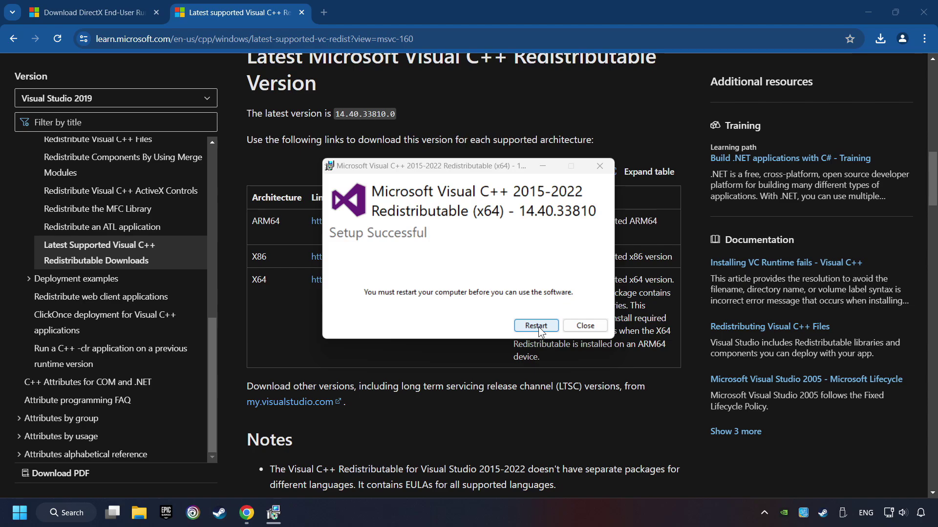
pyautogui.click(539, 327)
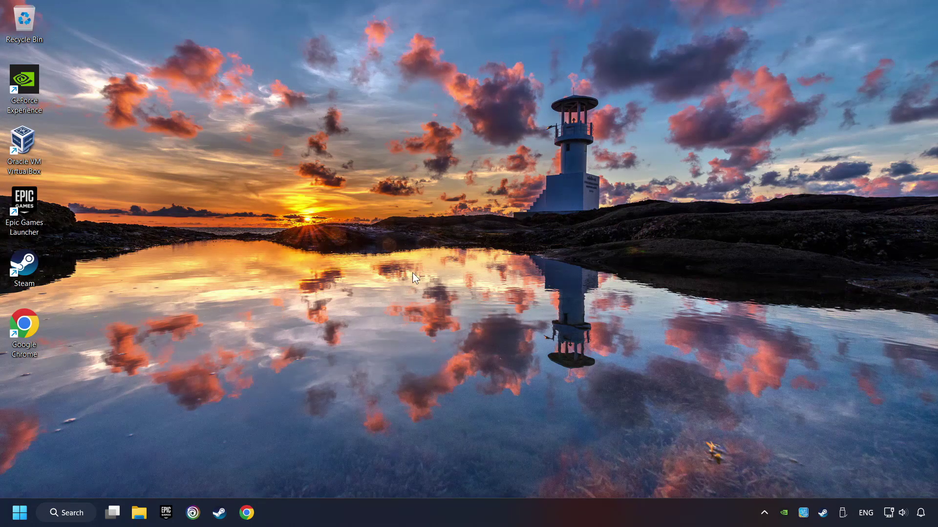
# - Run a Windows Update check, which reports the system up to date, then close Settings
pyautogui.click(73, 513)
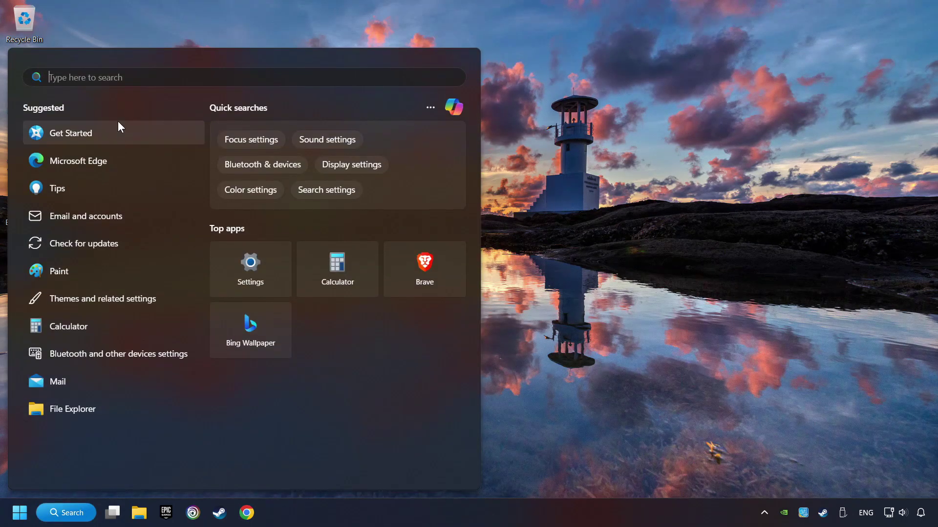
pyautogui.write('updates')
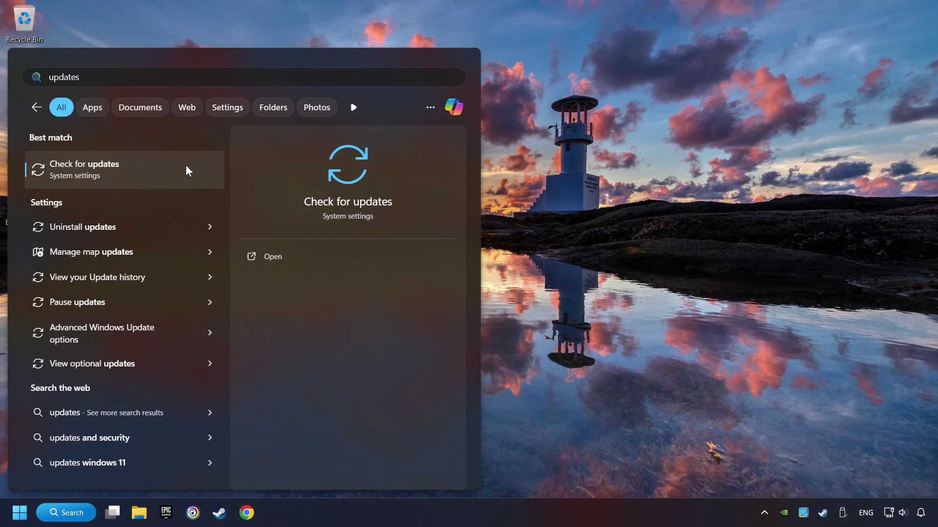
pyautogui.click(103, 173)
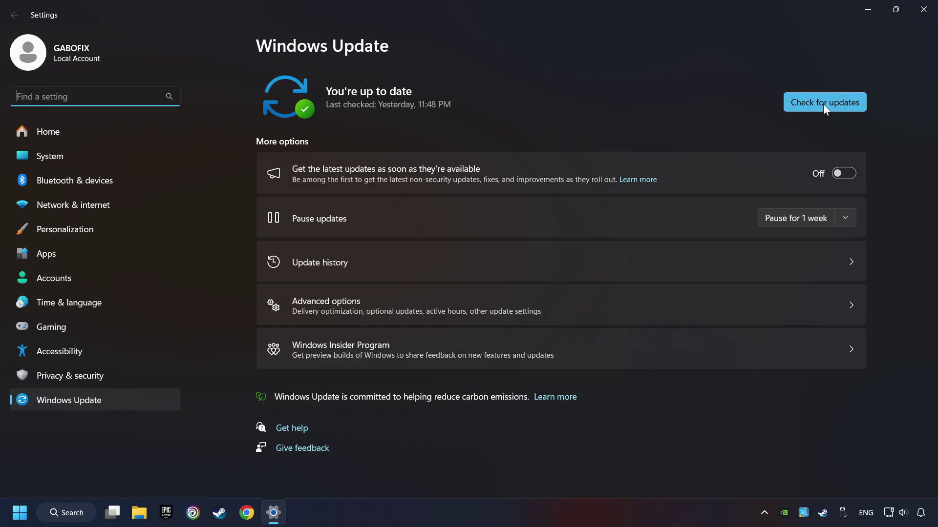
pyautogui.click(843, 102)
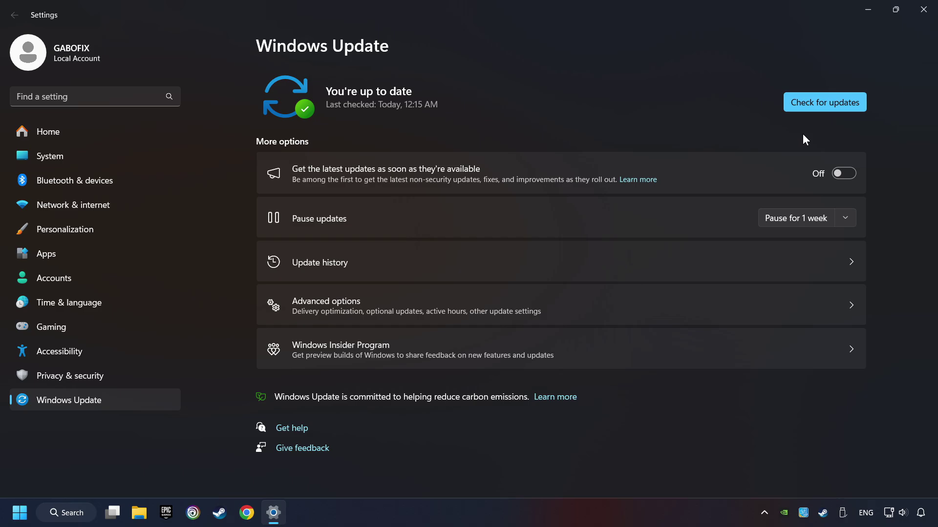
pyautogui.click(925, 8)
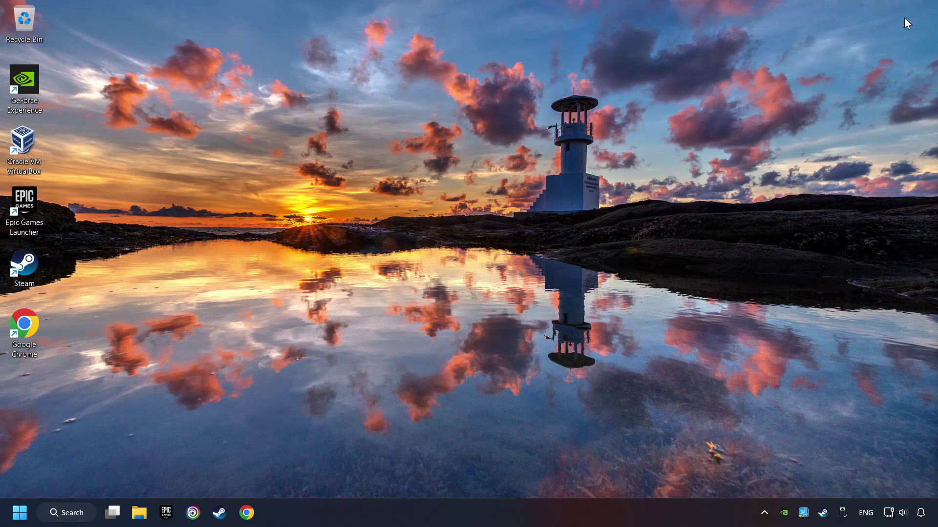
# - Disable To Do, Teams, jusched, EpicGamesLauncher and browser_assistant as startup apps in Task Manager
pyautogui.rightClick(465, 522)
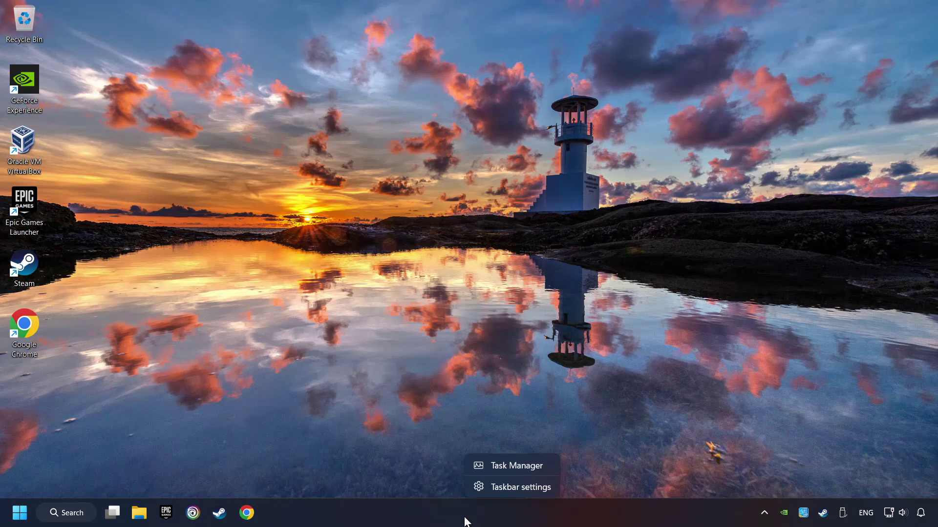
pyautogui.click(514, 464)
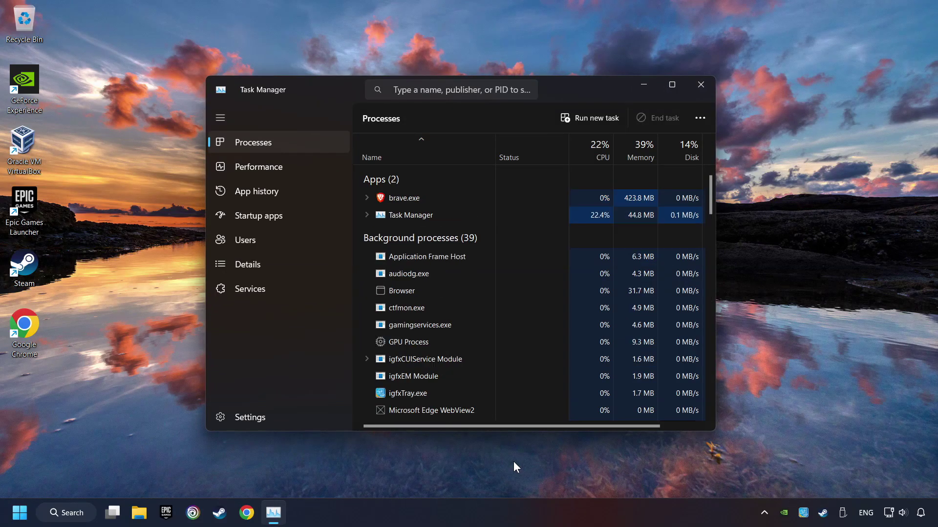
pyautogui.click(309, 214)
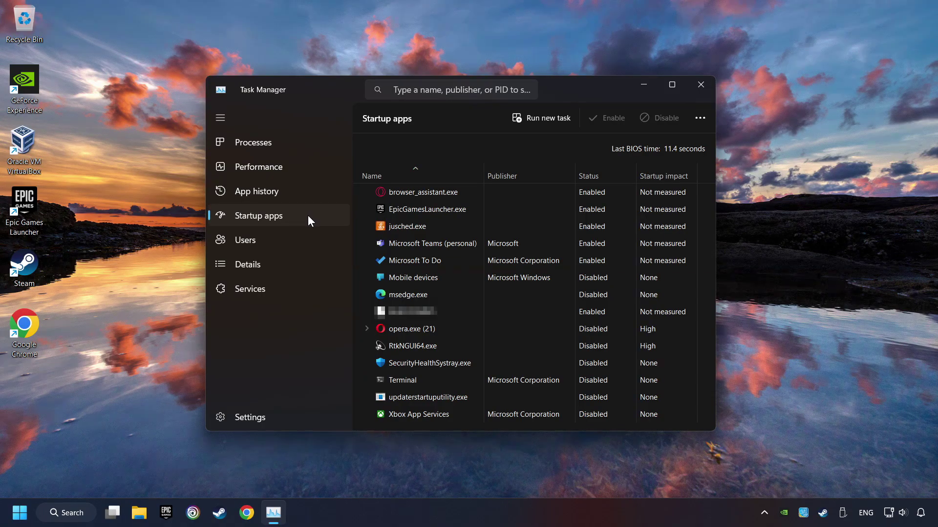
pyautogui.click(538, 254)
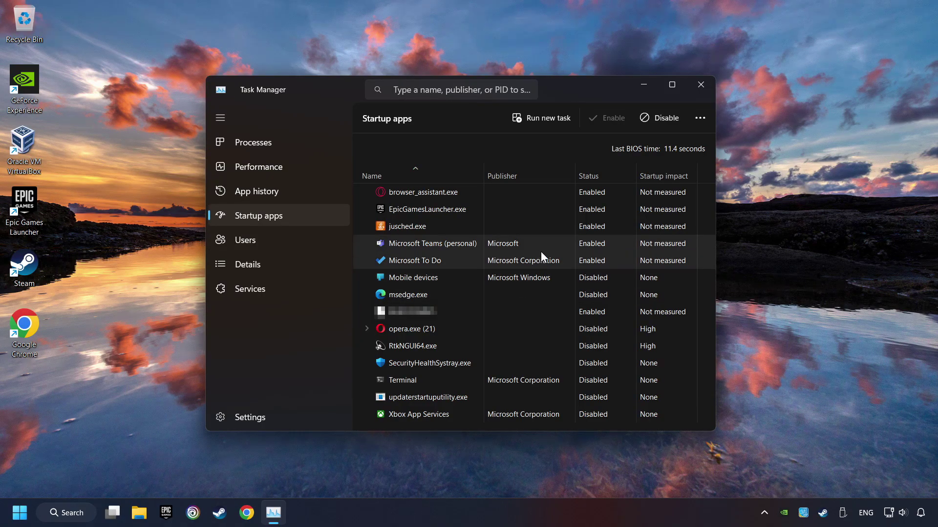
pyautogui.click(659, 118)
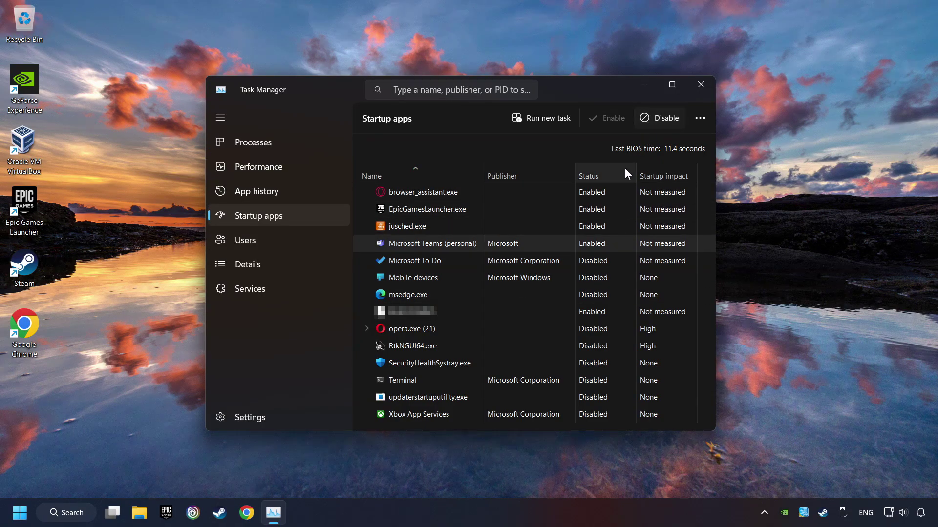
pyautogui.click(664, 118)
pyautogui.click(622, 209)
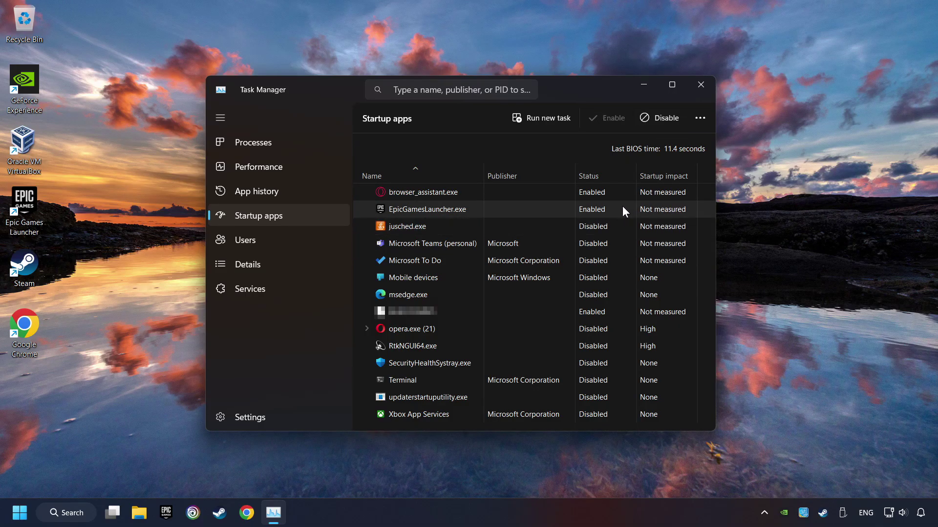
pyautogui.click(654, 117)
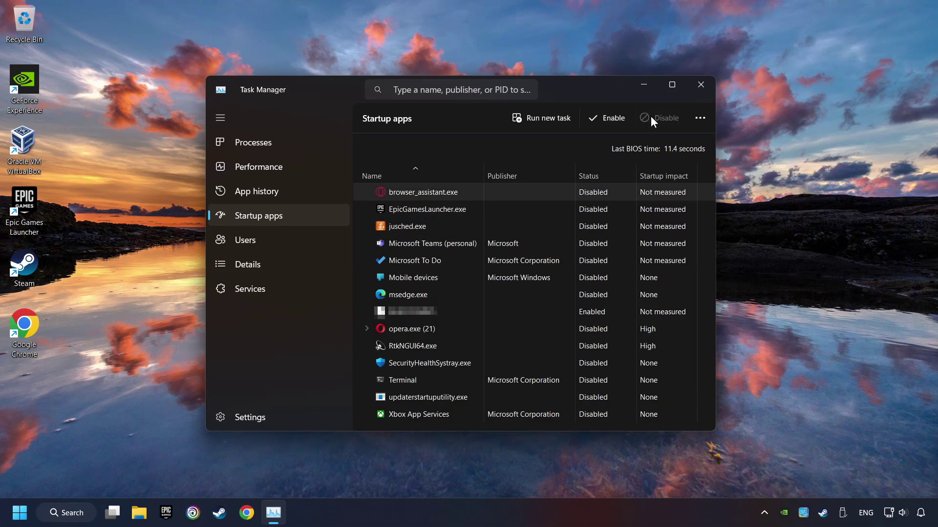
pyautogui.click(703, 87)
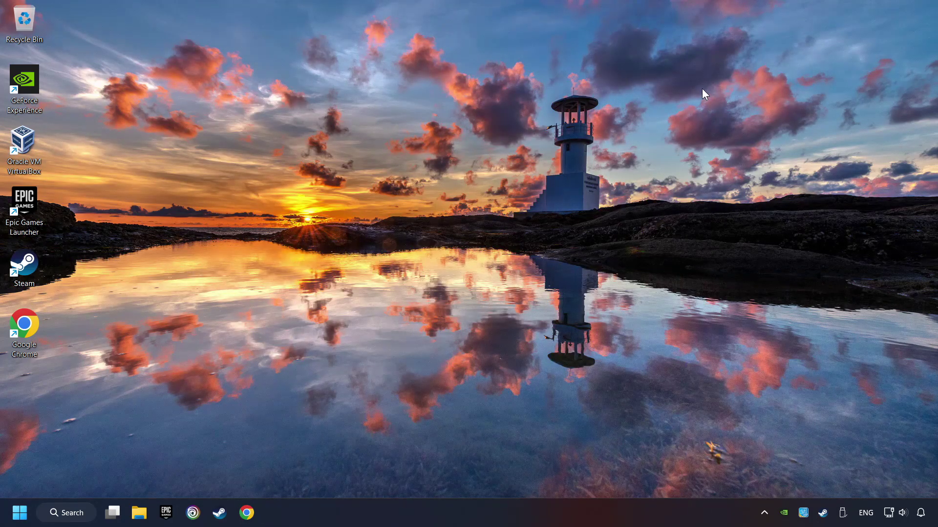
pyautogui.click(72, 513)
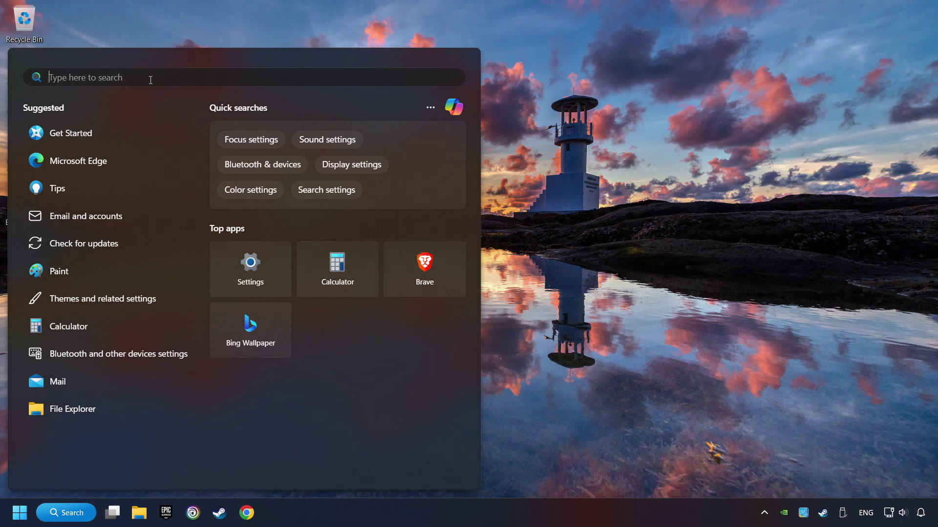
pyautogui.write('windows security')
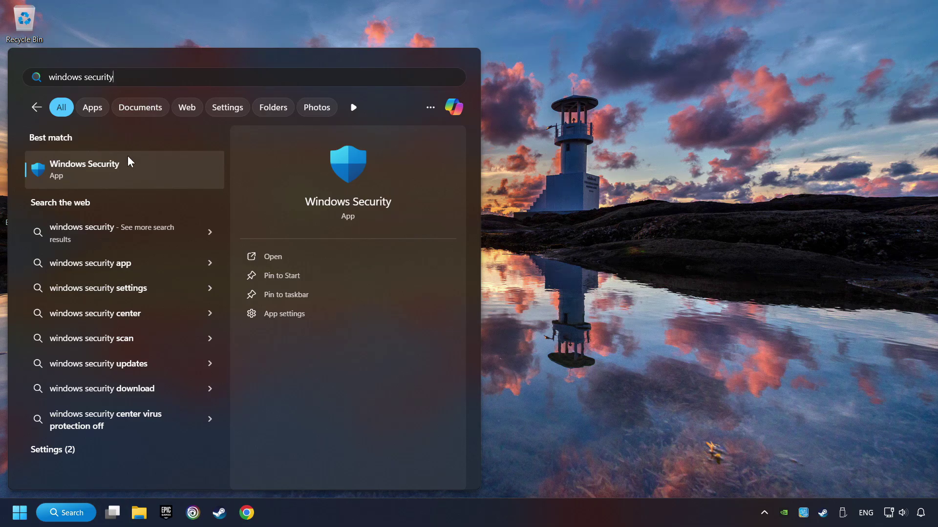
pyautogui.click(185, 169)
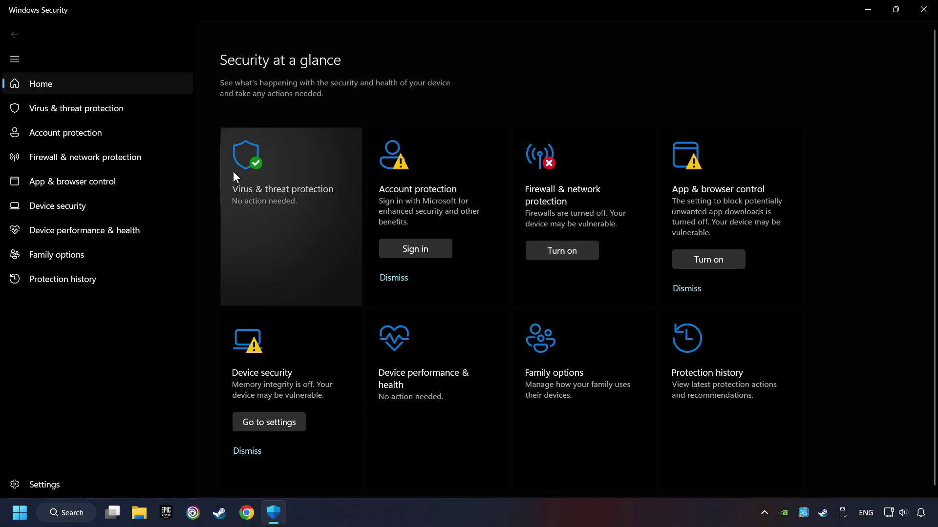
pyautogui.click(304, 211)
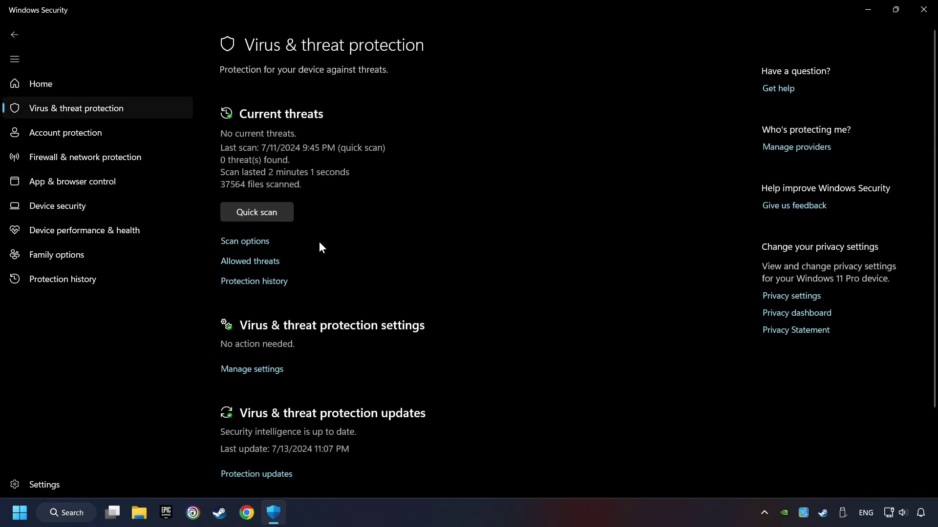
pyautogui.scroll(-1, 319, 241)
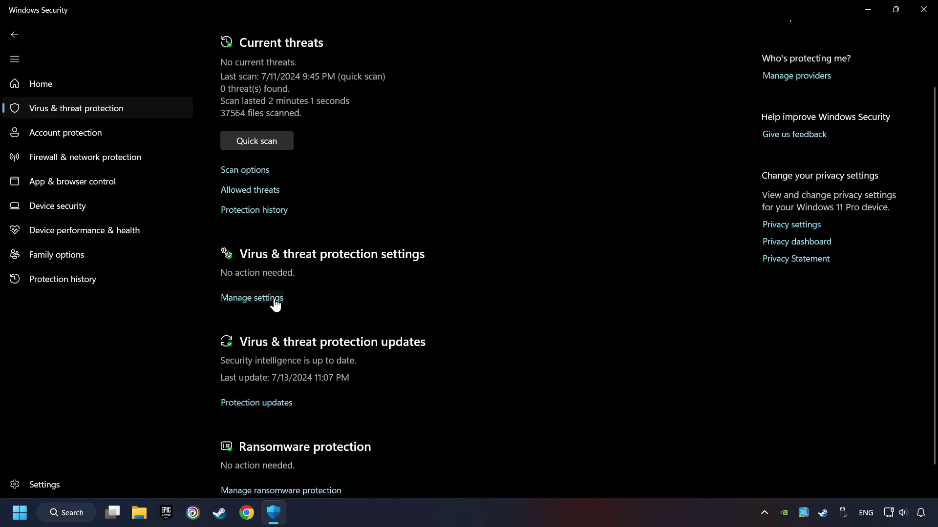
pyautogui.click(252, 297)
pyautogui.scroll(-5, 307, 300)
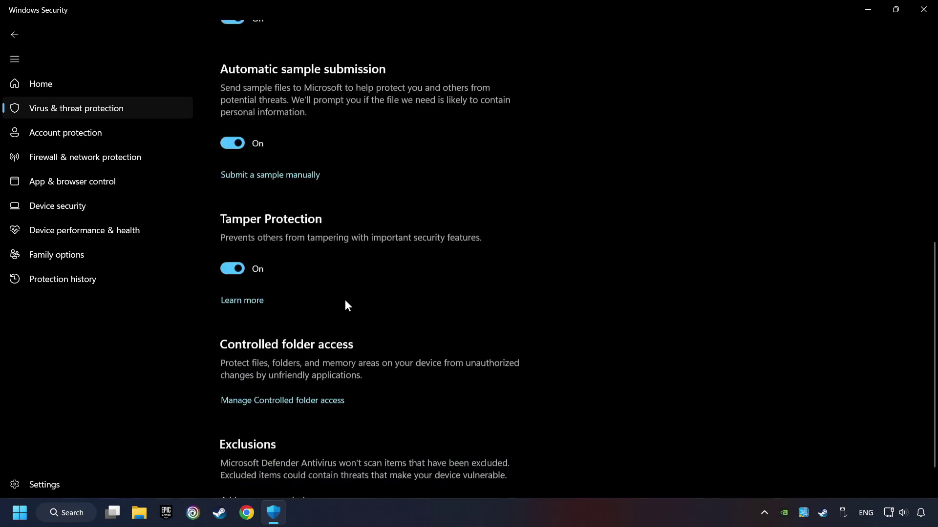
pyautogui.scroll(-1, 344, 300)
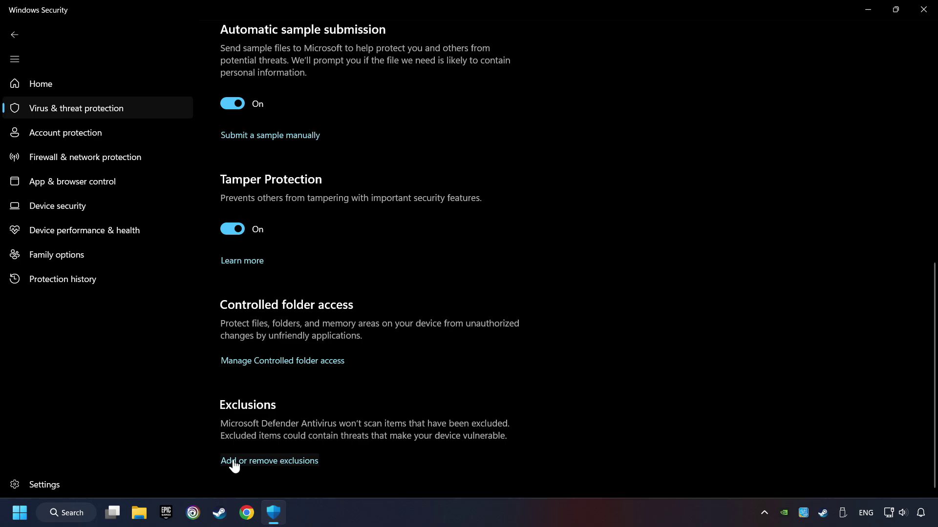
pyautogui.click(281, 462)
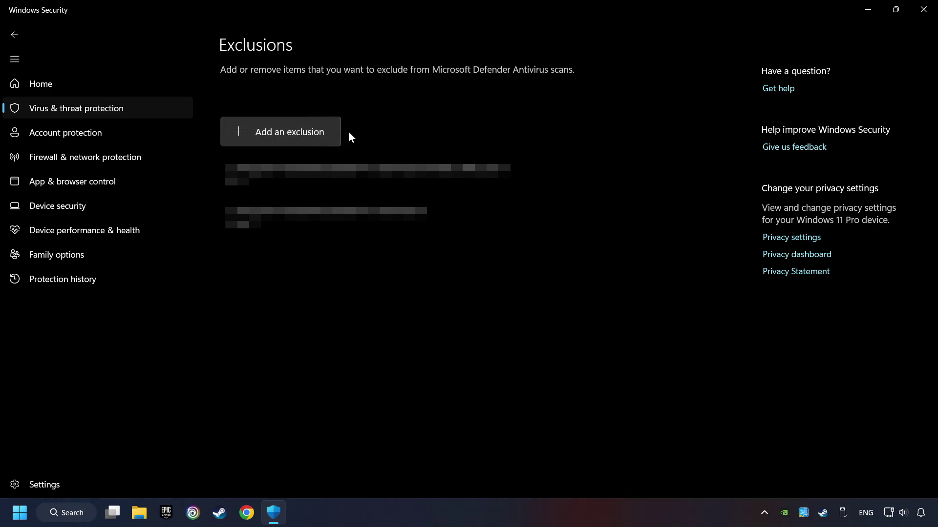
pyautogui.click(921, 11)
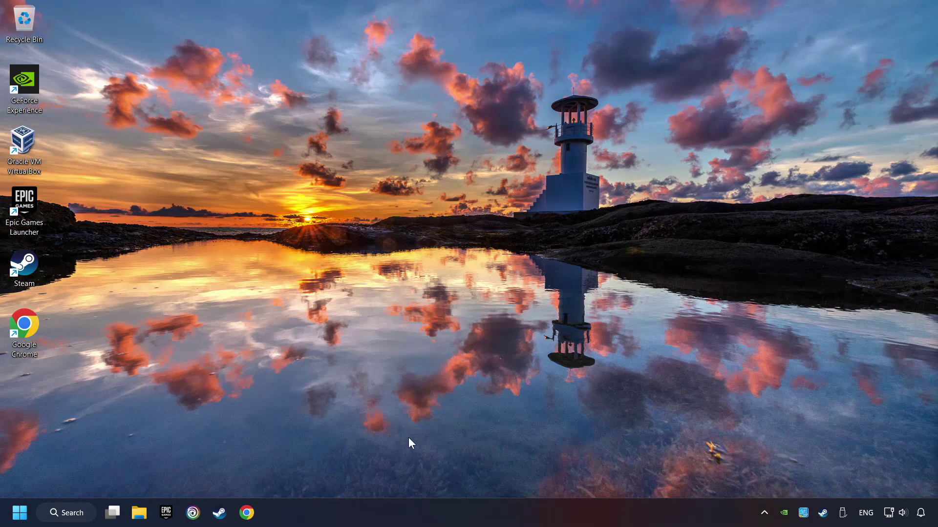
# - Run sfc /scannow in an administrator Command Prompt, then show the Start menu power options
pyautogui.click(66, 513)
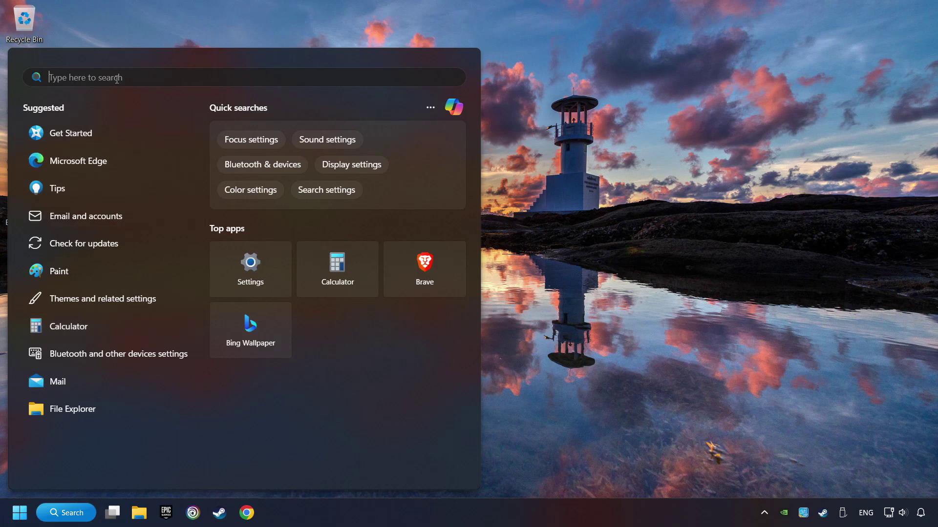
pyautogui.write('cmd')
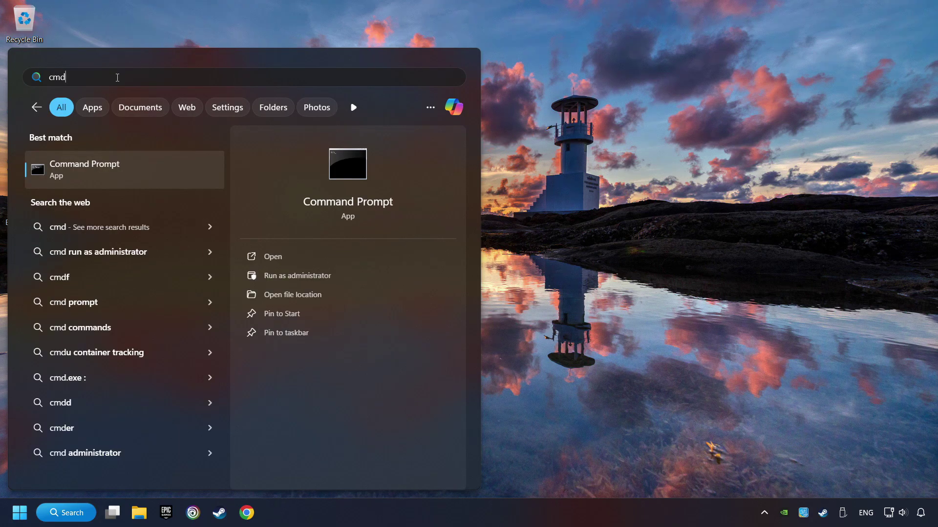
pyautogui.rightClick(183, 170)
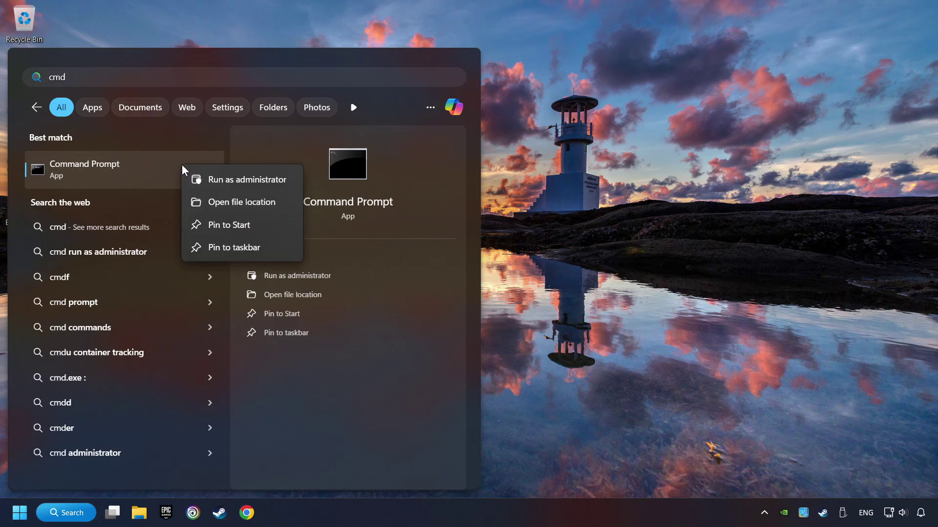
pyautogui.click(233, 180)
pyautogui.moveTo(275, 105); pyautogui.dragTo(378, 119)
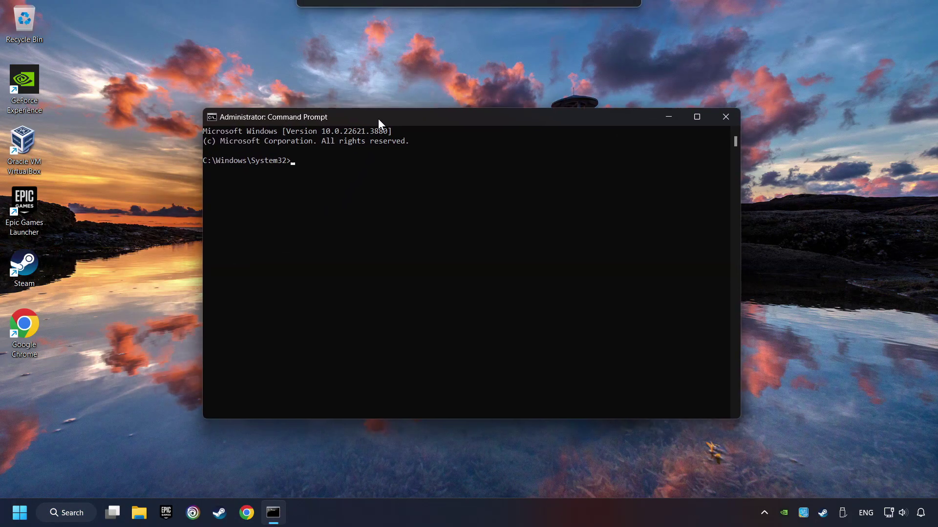
pyautogui.write('sf')
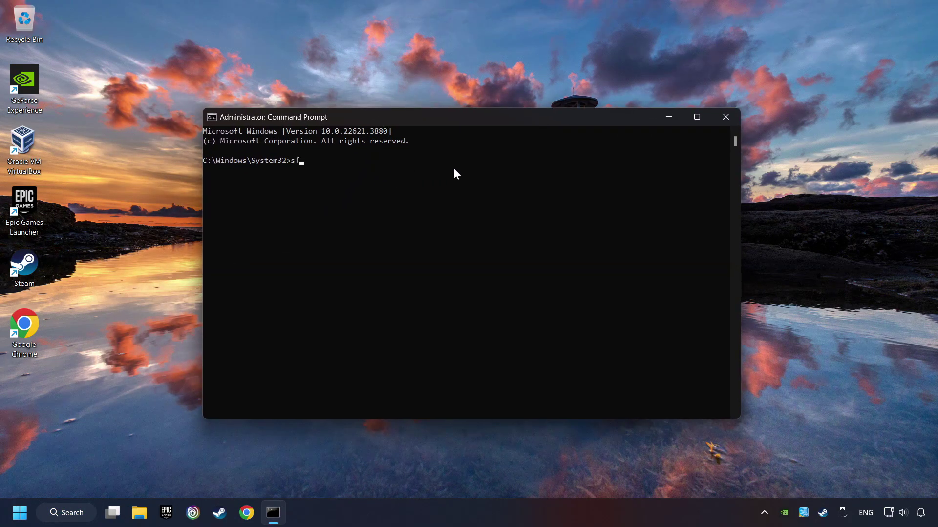
pyautogui.write('c')
pyautogui.write('scannow')
pyautogui.press('Return')
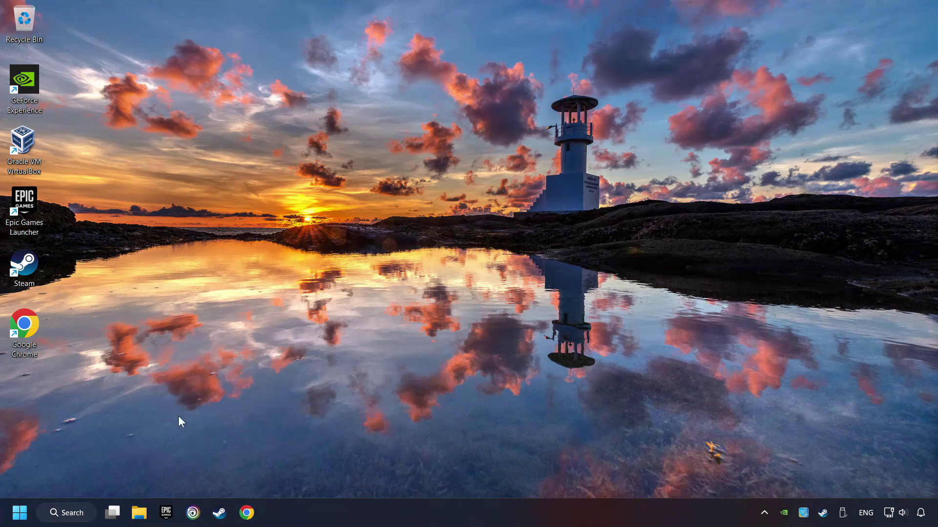
pyautogui.click(20, 512)
pyautogui.click(354, 469)
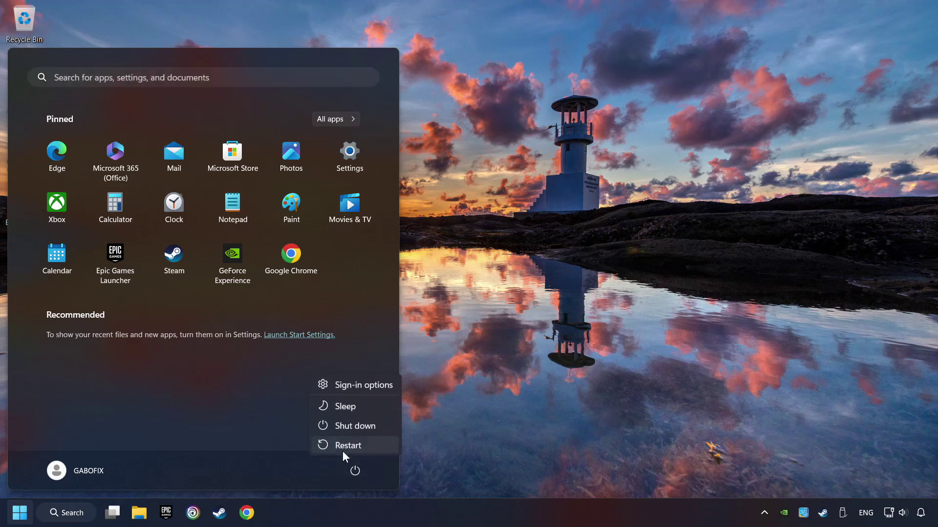